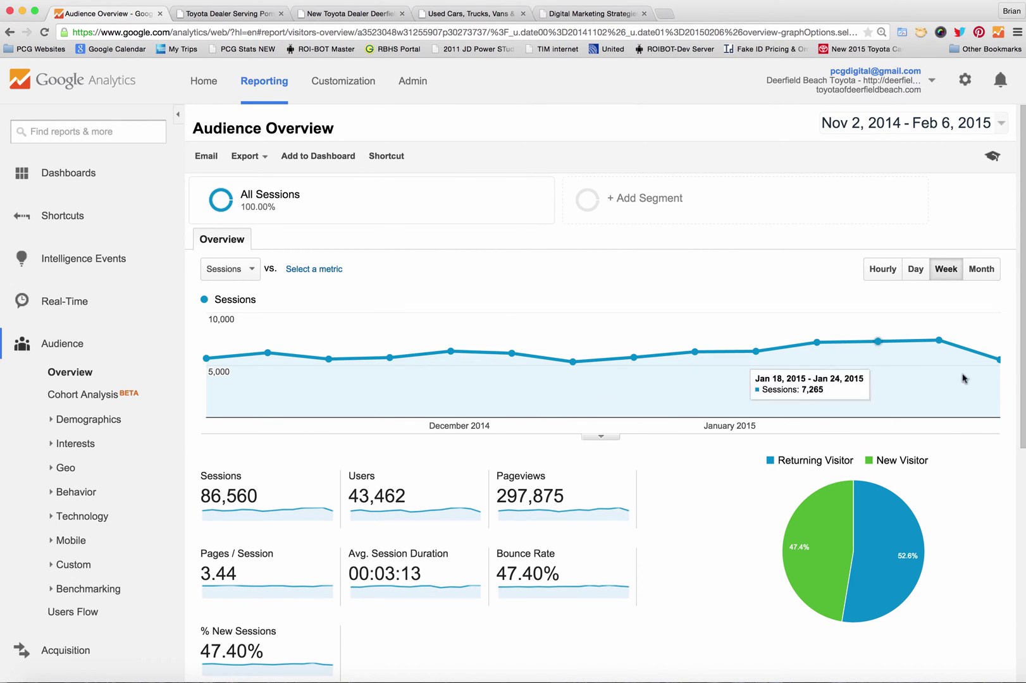
Step: Set the Audience Overview date range to Sep 1, 2014 – Feb 6, 2015
{"action": "left_click", "coordinate": [857, 129]}
{"action": "left_click", "coordinate": [525, 149]}
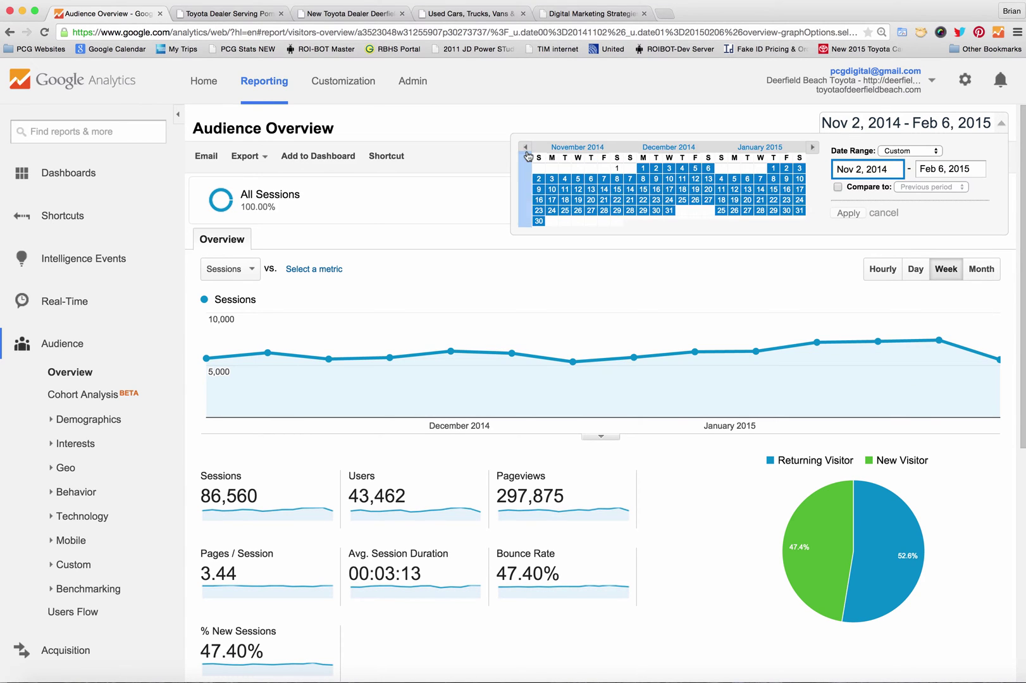
{"action": "left_click", "coordinate": [525, 149]}
{"action": "left_click", "coordinate": [526, 149]}
{"action": "left_click", "coordinate": [552, 169]}
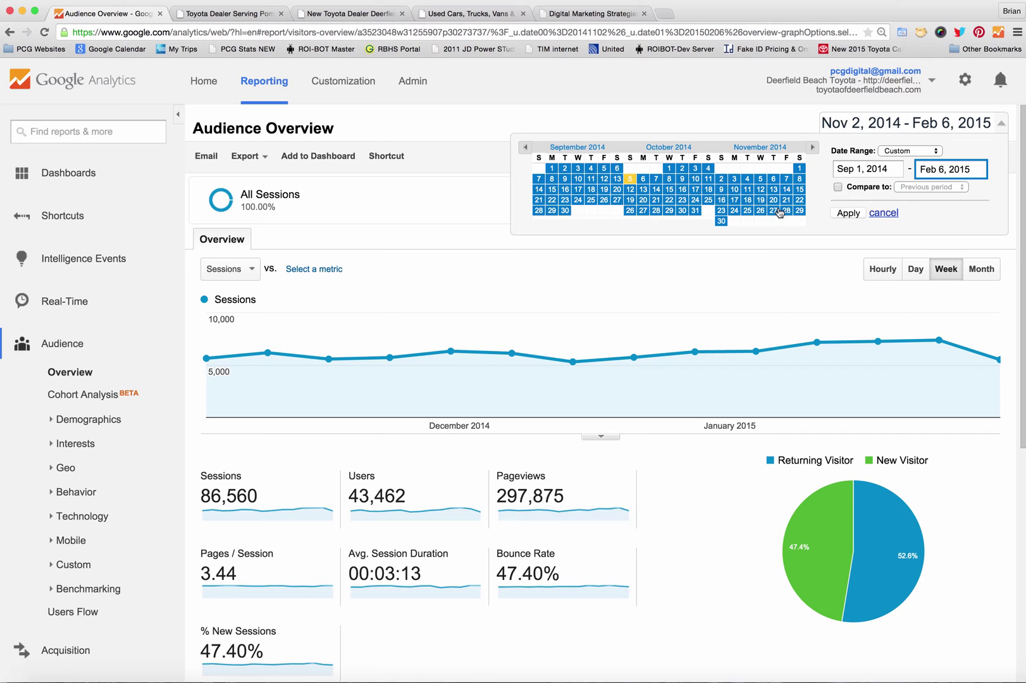
{"action": "left_click", "coordinate": [848, 214]}
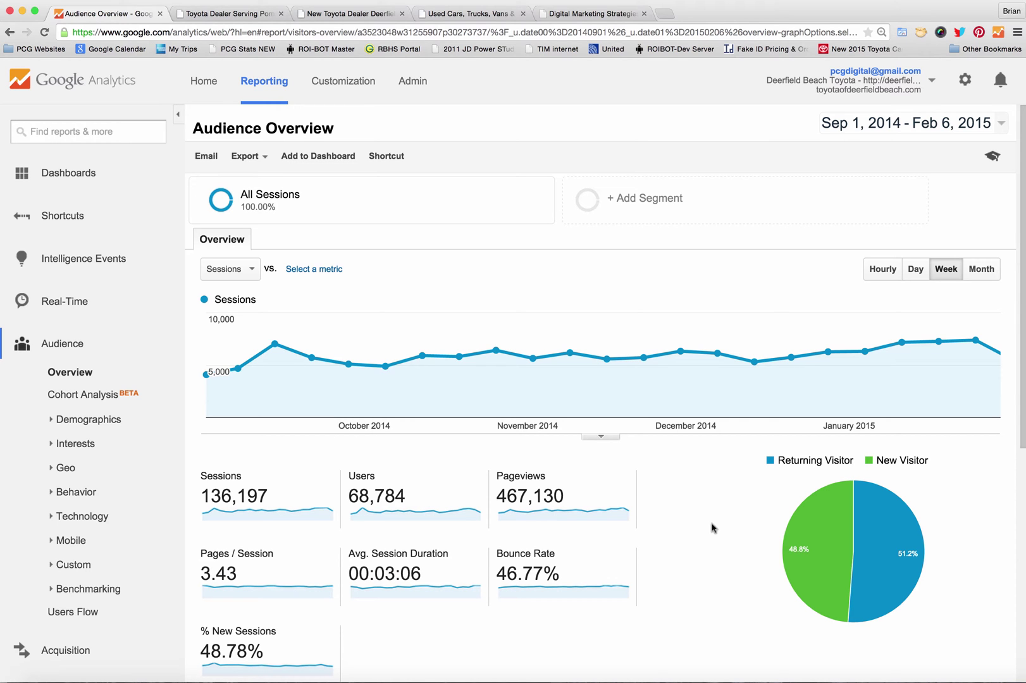
Step: View the dealer site's new inventory results and highlight the /new-inventory/ path in its address
{"action": "left_click", "coordinate": [225, 14]}
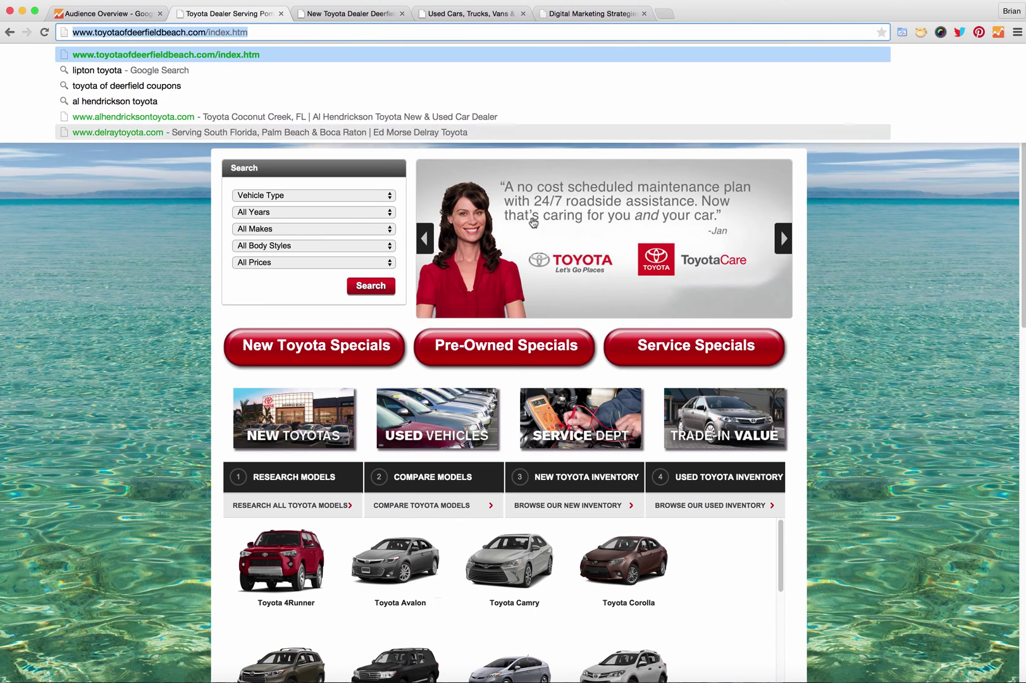
{"action": "left_click", "coordinate": [935, 241]}
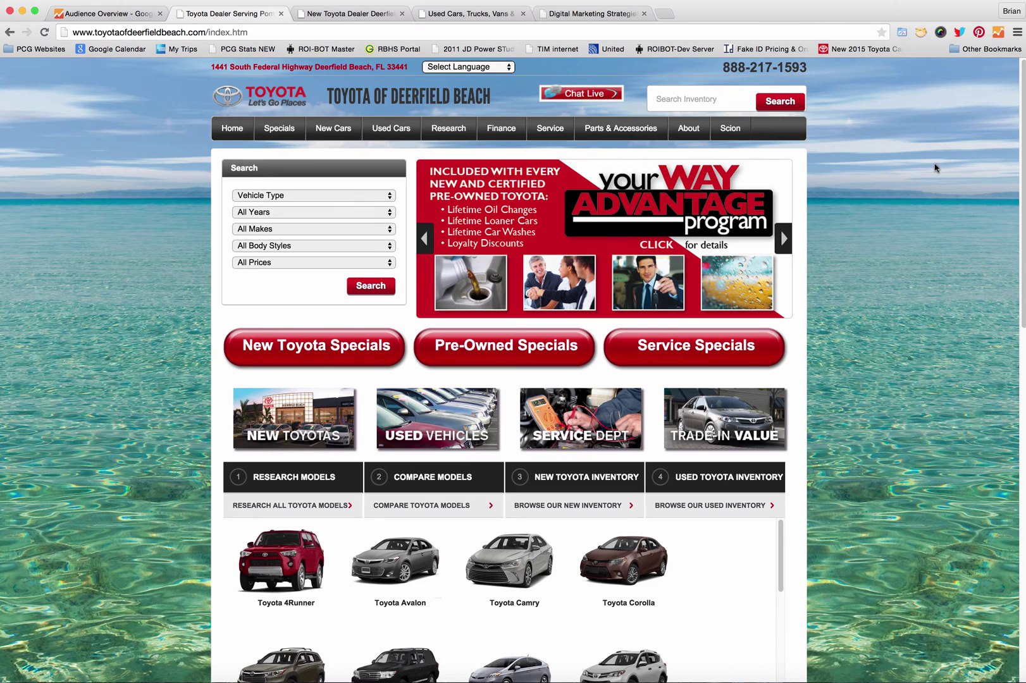
{"action": "left_click", "coordinate": [352, 14]}
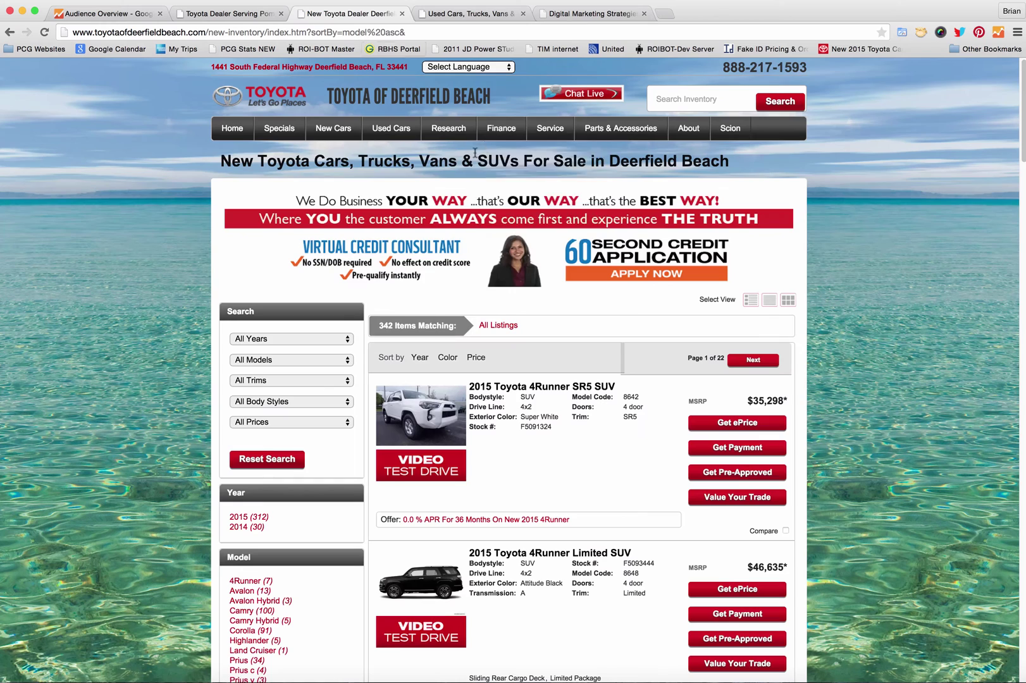
{"action": "scroll", "coordinate": [611, 351], "scroll_direction": "down", "scroll_amount": 10}
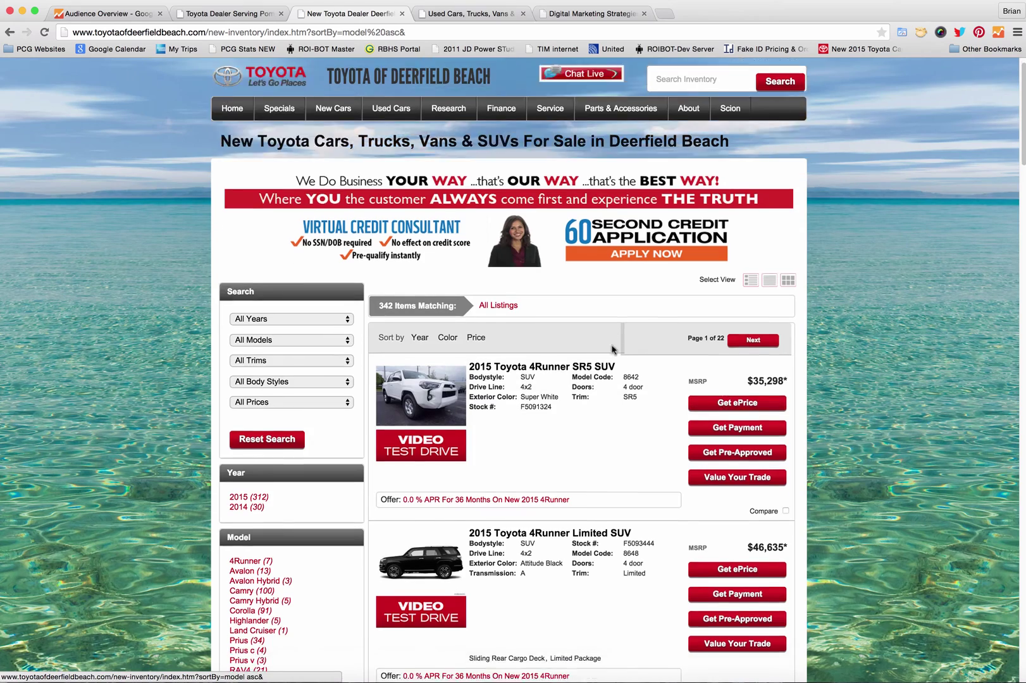
{"action": "scroll", "coordinate": [611, 353], "scroll_direction": "up", "scroll_amount": 10}
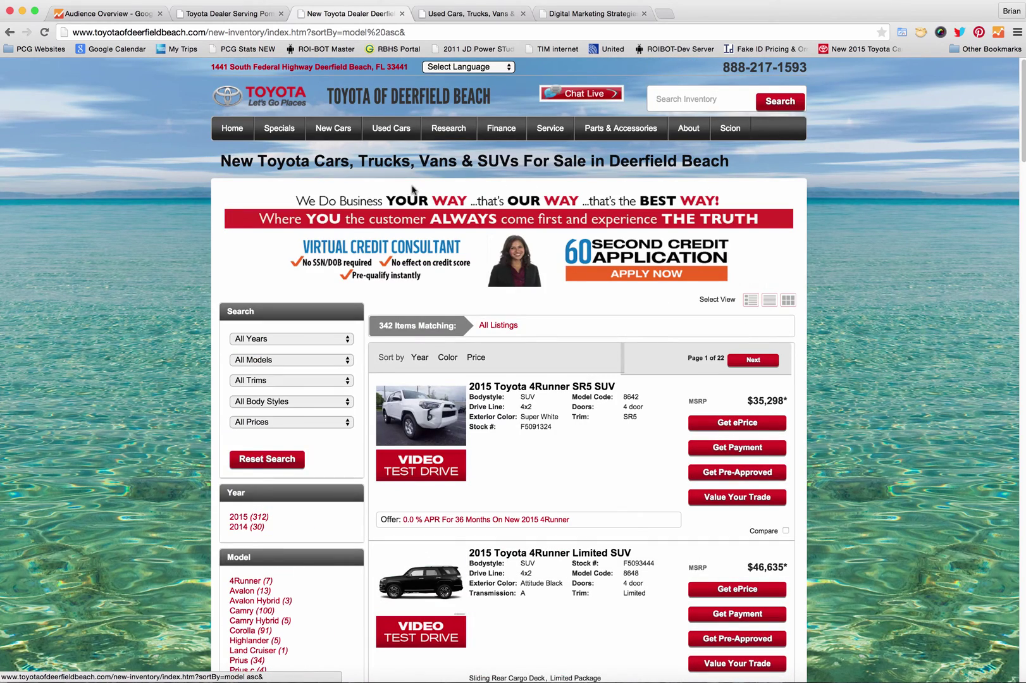
{"action": "left_click_drag", "start_coordinate": [266, 32], "coordinate": [205, 33]}
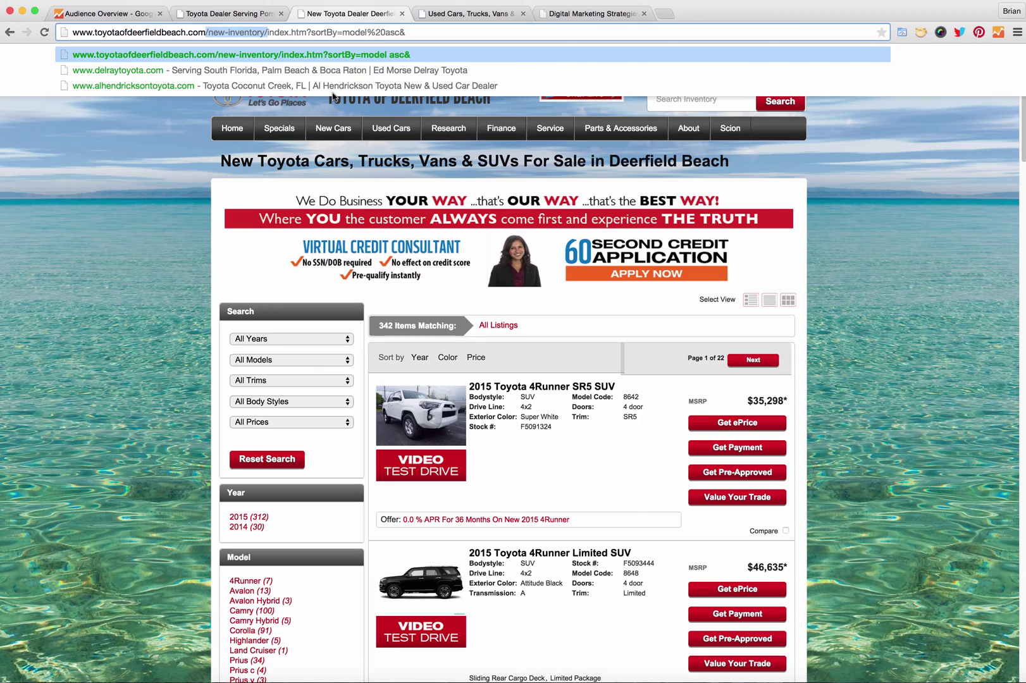
Step: Highlight the /used-inventory path on the used inventory page, then return to new inventory
{"action": "left_click", "coordinate": [463, 14]}
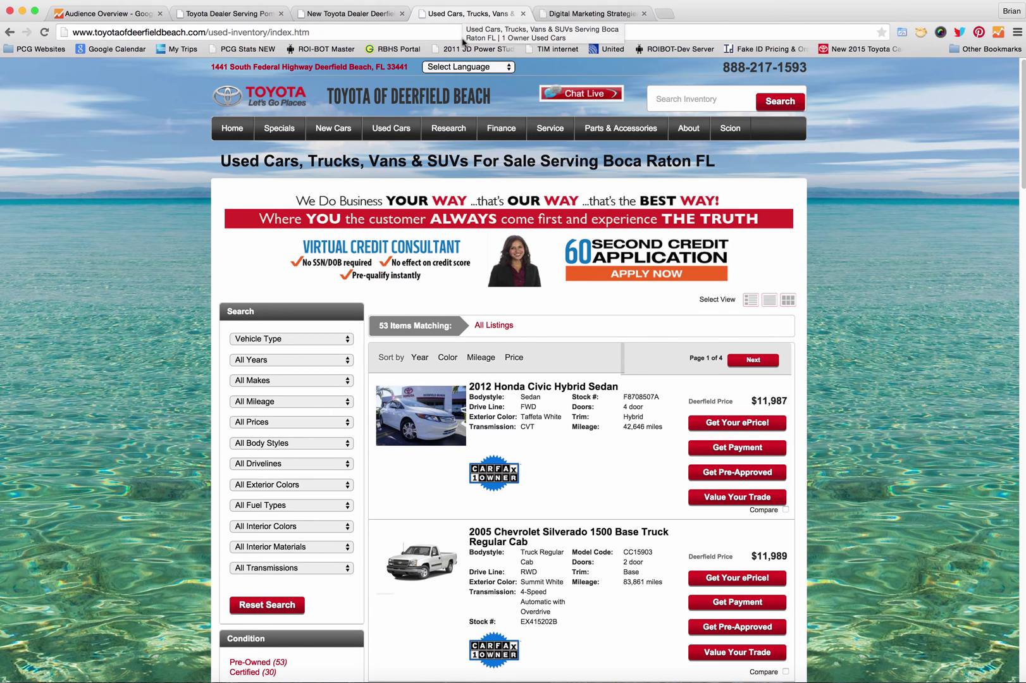
{"action": "left_click_drag", "start_coordinate": [206, 33], "coordinate": [275, 32]}
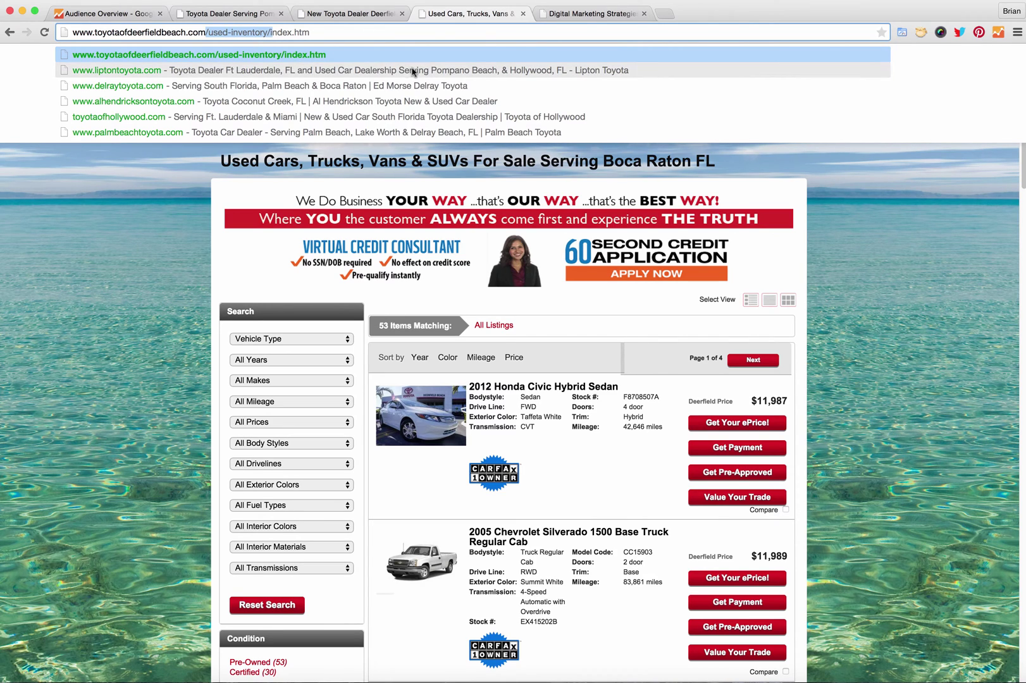
{"action": "left_click", "coordinate": [590, 31]}
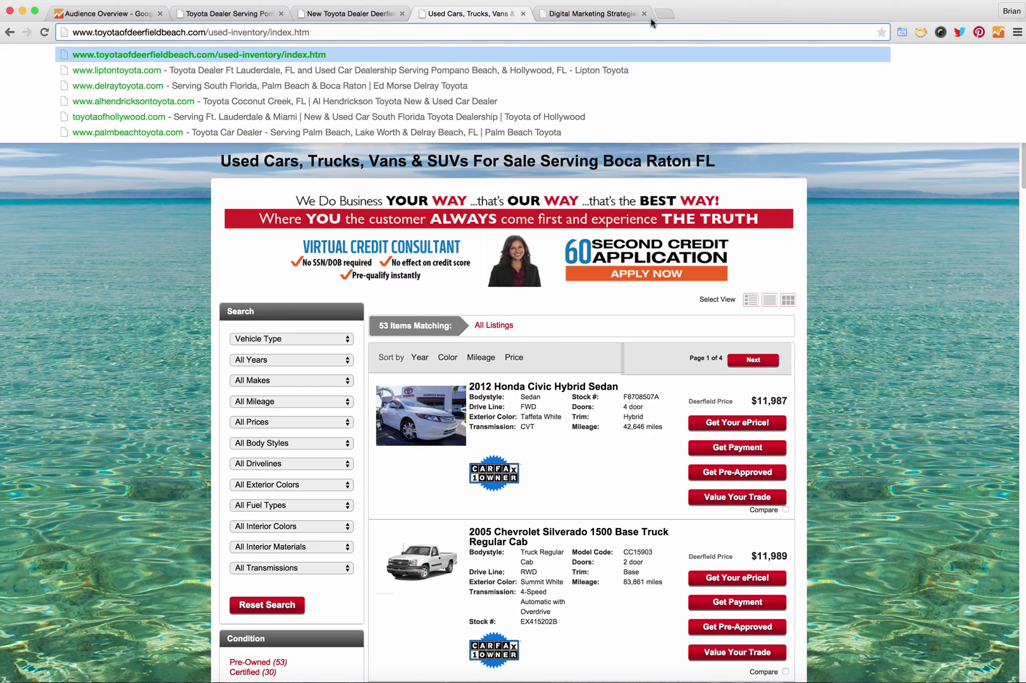
{"action": "left_click", "coordinate": [357, 16]}
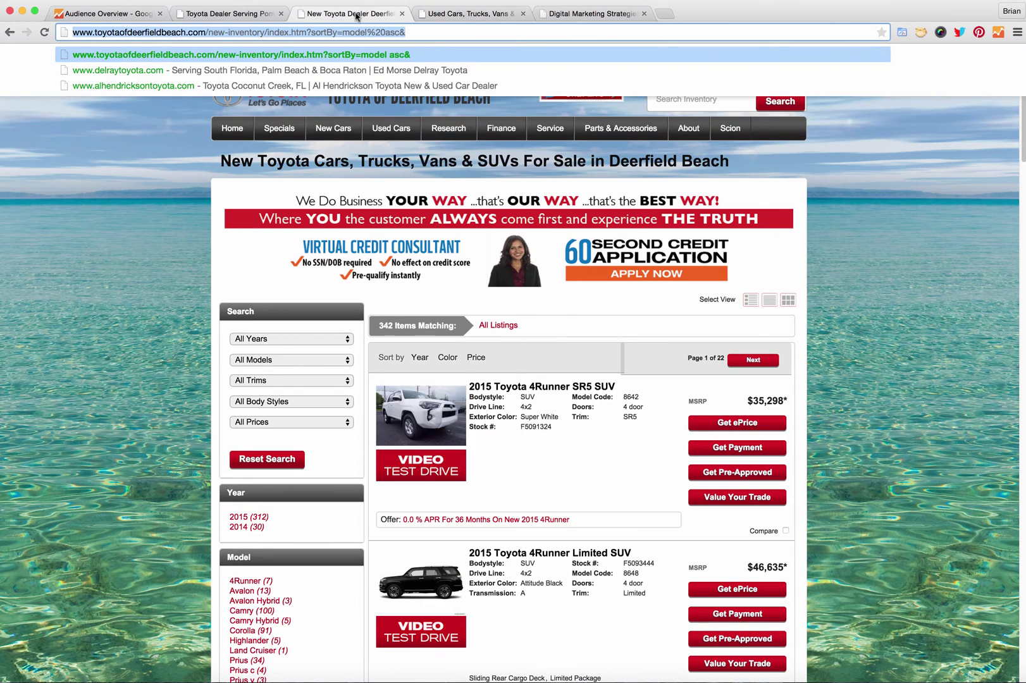
Step: Open the 2015 4Runner SR5 detail page, highlight /new/ in its URL, then /used/ on the used vehicle page
{"action": "left_click", "coordinate": [521, 389]}
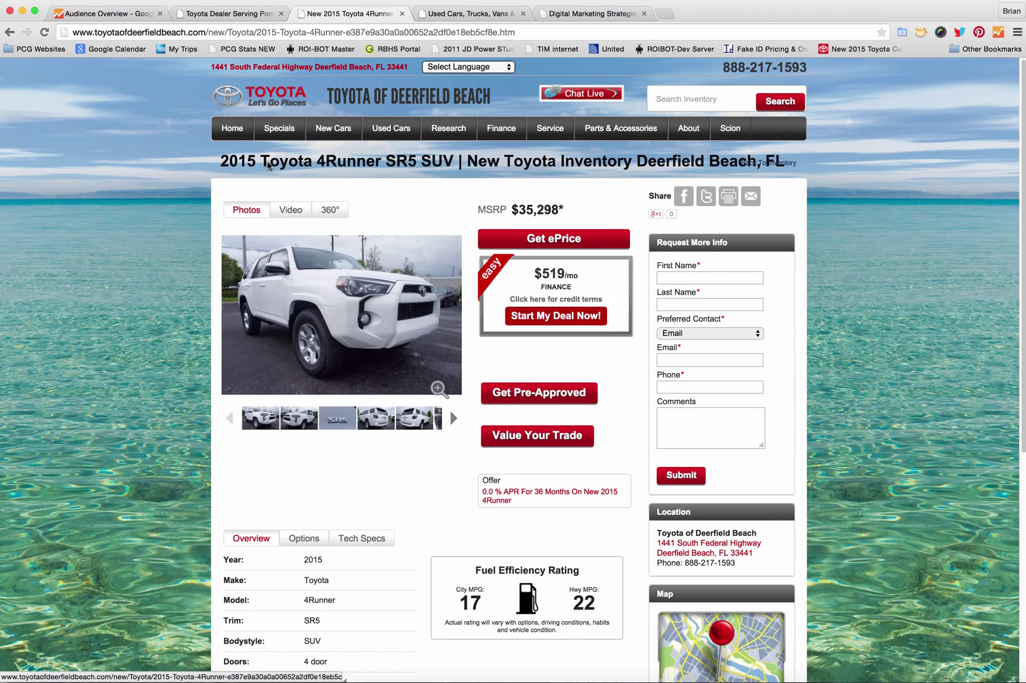
{"action": "left_click", "coordinate": [206, 32]}
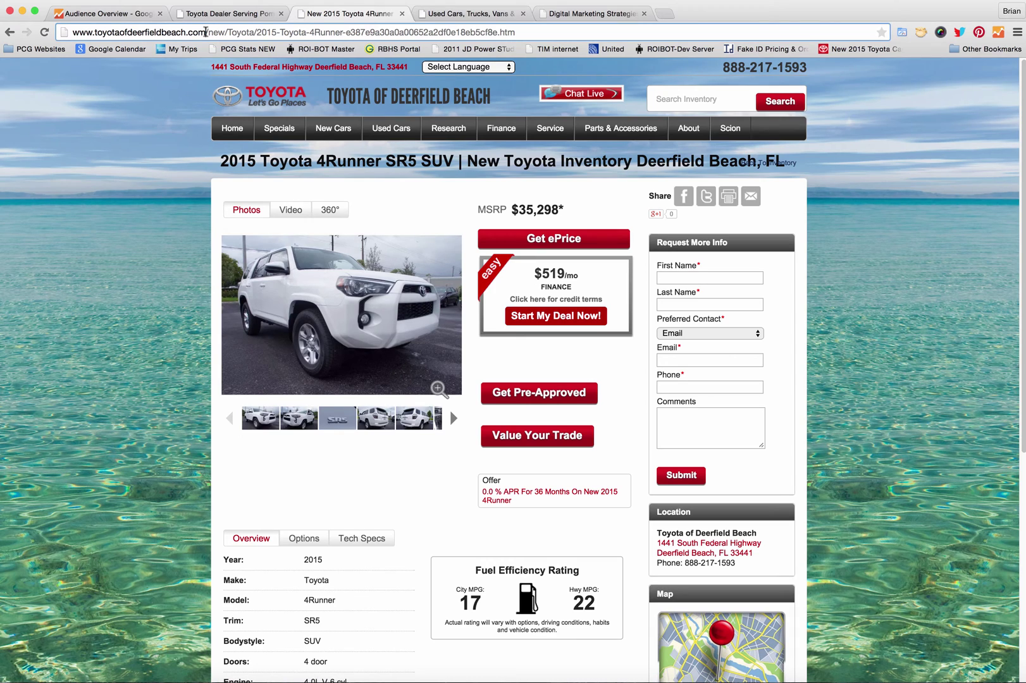
{"action": "left_click_drag", "start_coordinate": [206, 32], "coordinate": [228, 30]}
{"action": "left_click", "coordinate": [443, 14]}
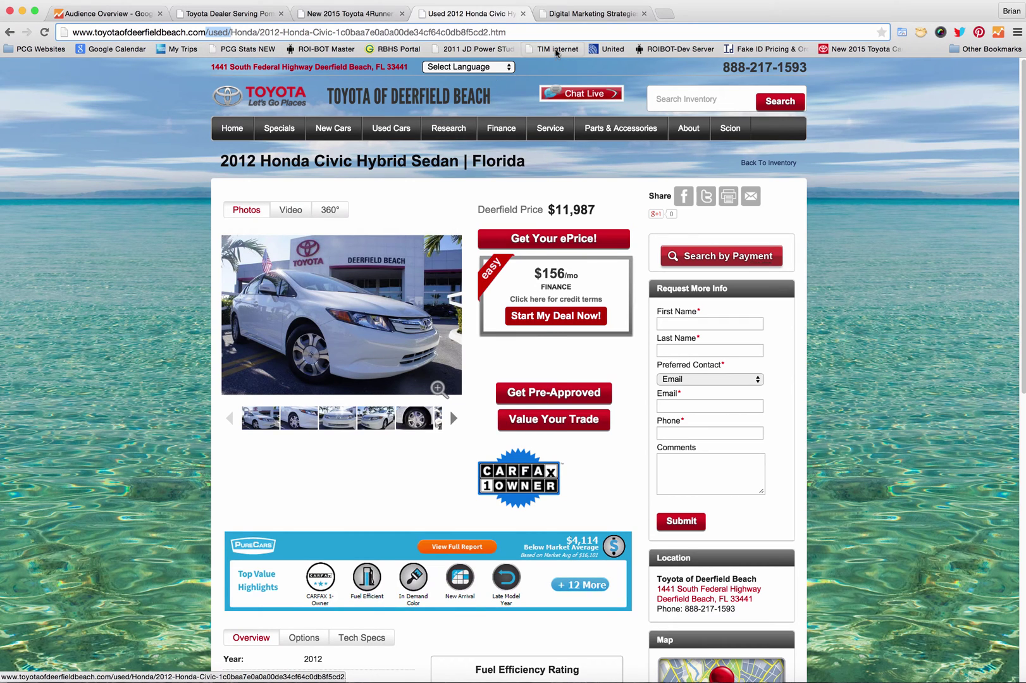
{"action": "left_click", "coordinate": [536, 25]}
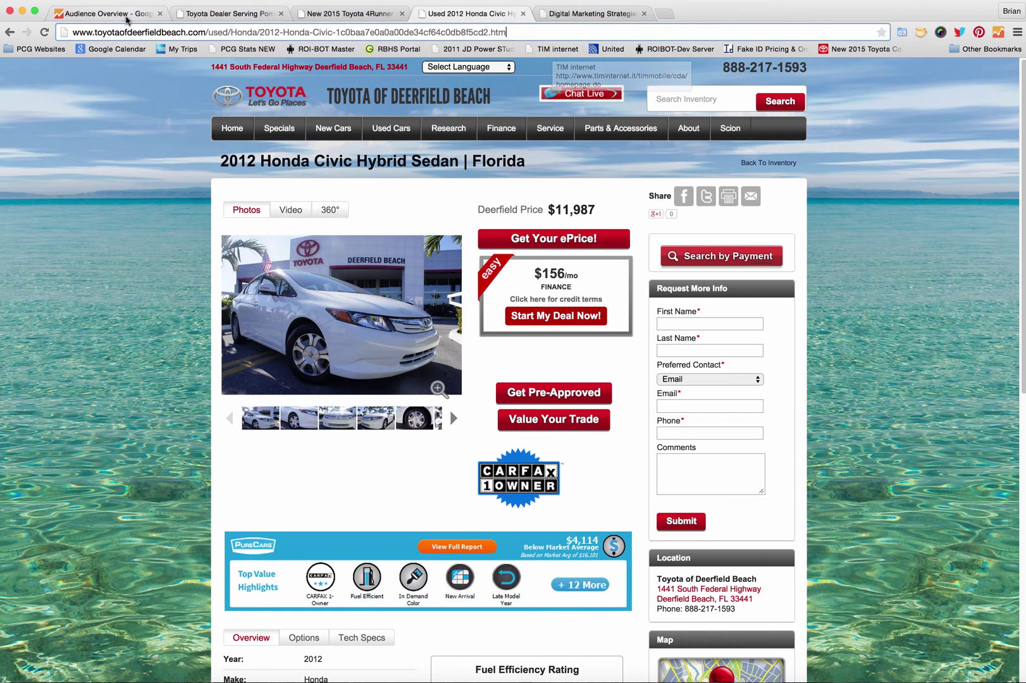
Step: Back in Analytics, start a new segment named 'BP DealerDotCom All SRPs'
{"action": "left_click", "coordinate": [124, 13]}
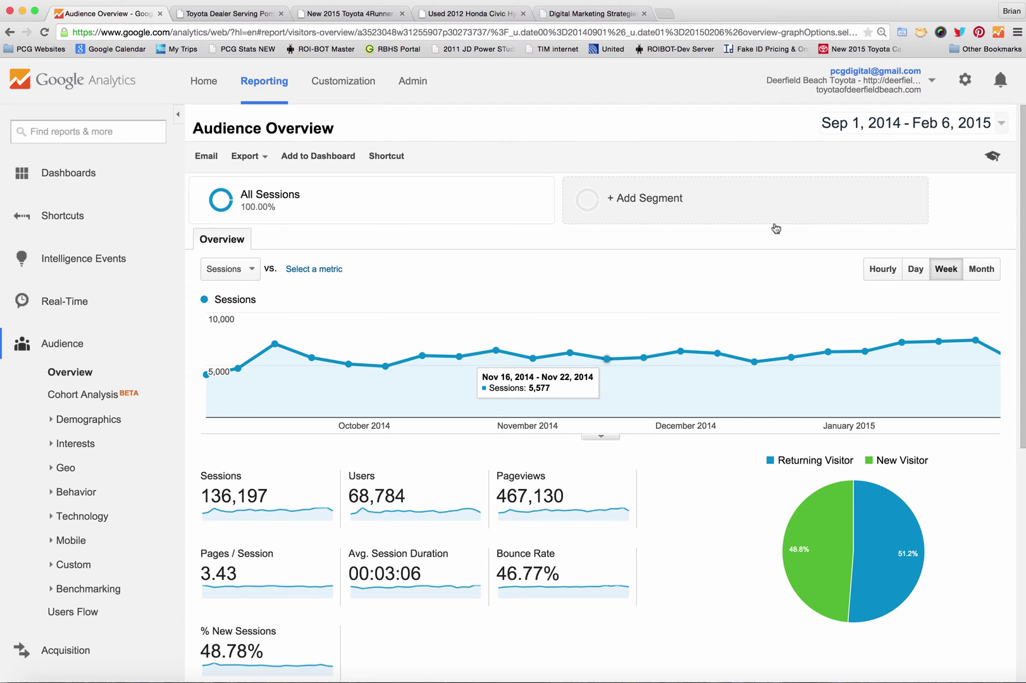
{"action": "left_click", "coordinate": [610, 200]}
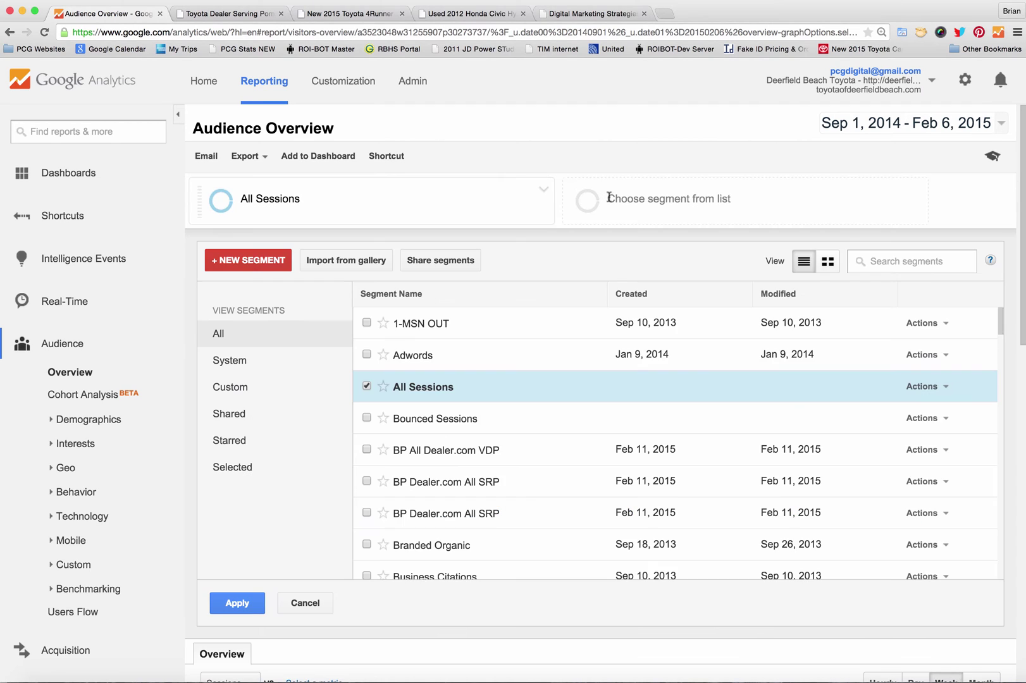
{"action": "left_click", "coordinate": [260, 262]}
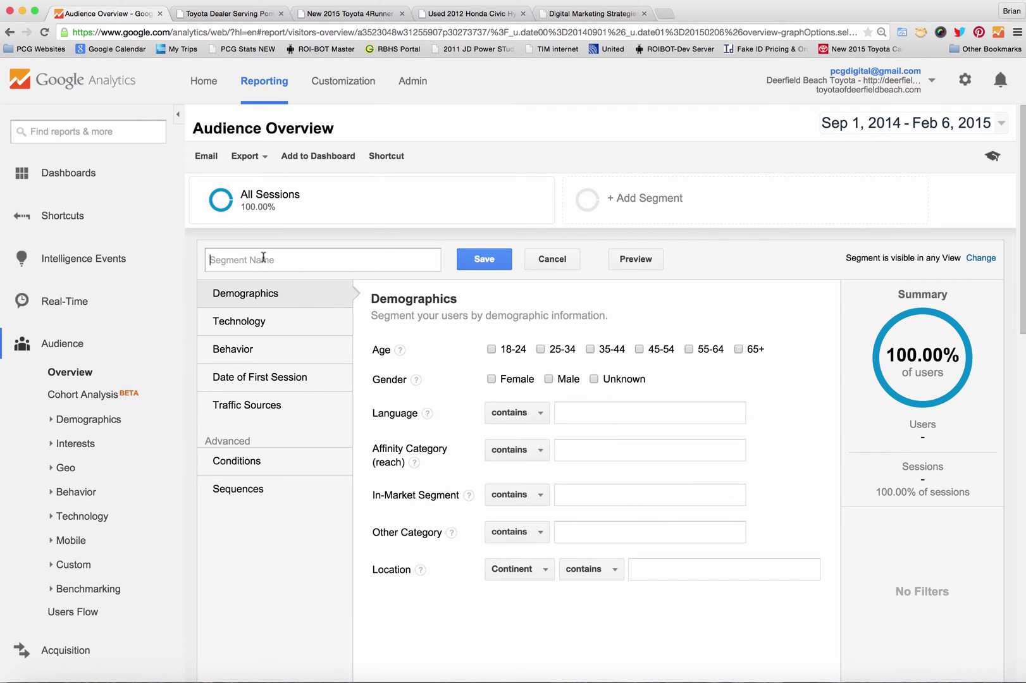
{"action": "type", "text": "BP DealerDotCom All SRPs"}
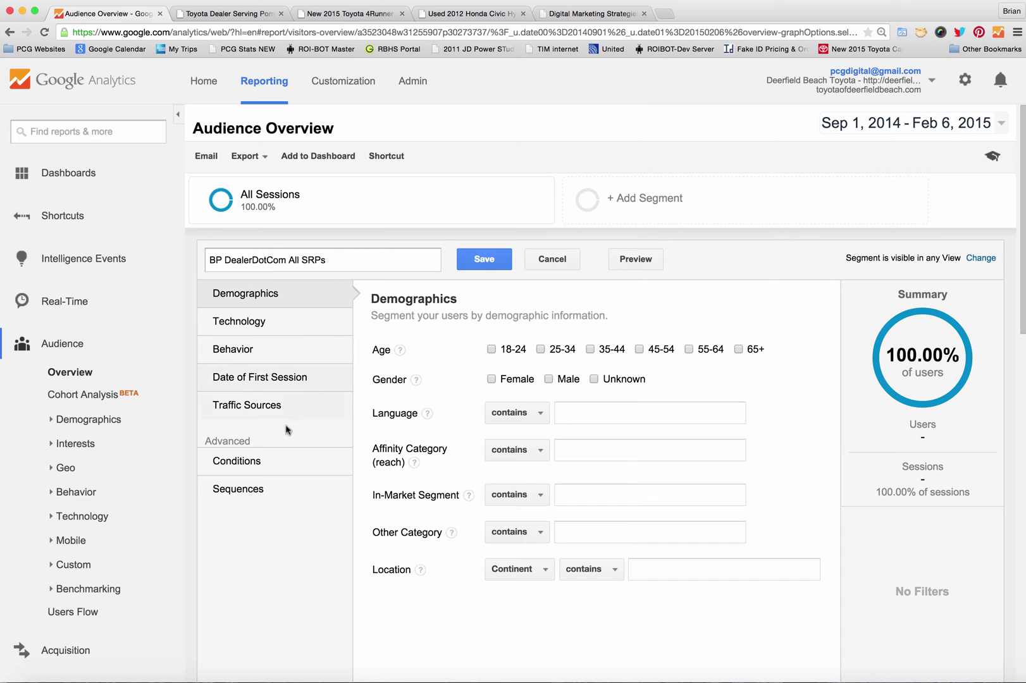
Step: In the segment's advanced conditions, change the filter dimension from Ad Content to Page
{"action": "left_click", "coordinate": [255, 462]}
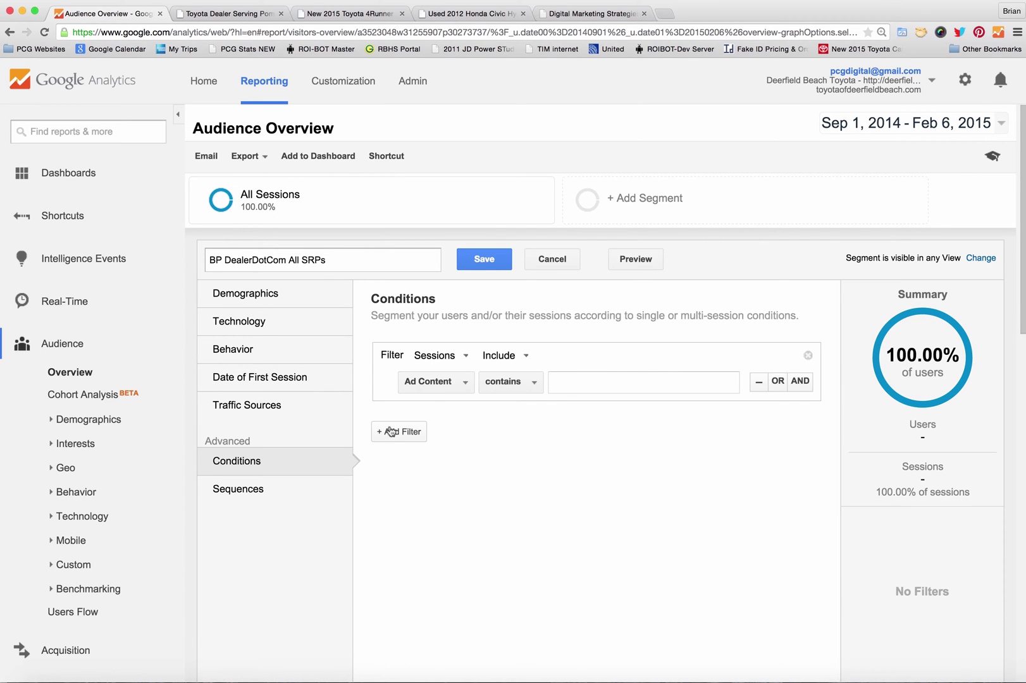
{"action": "left_click", "coordinate": [445, 384]}
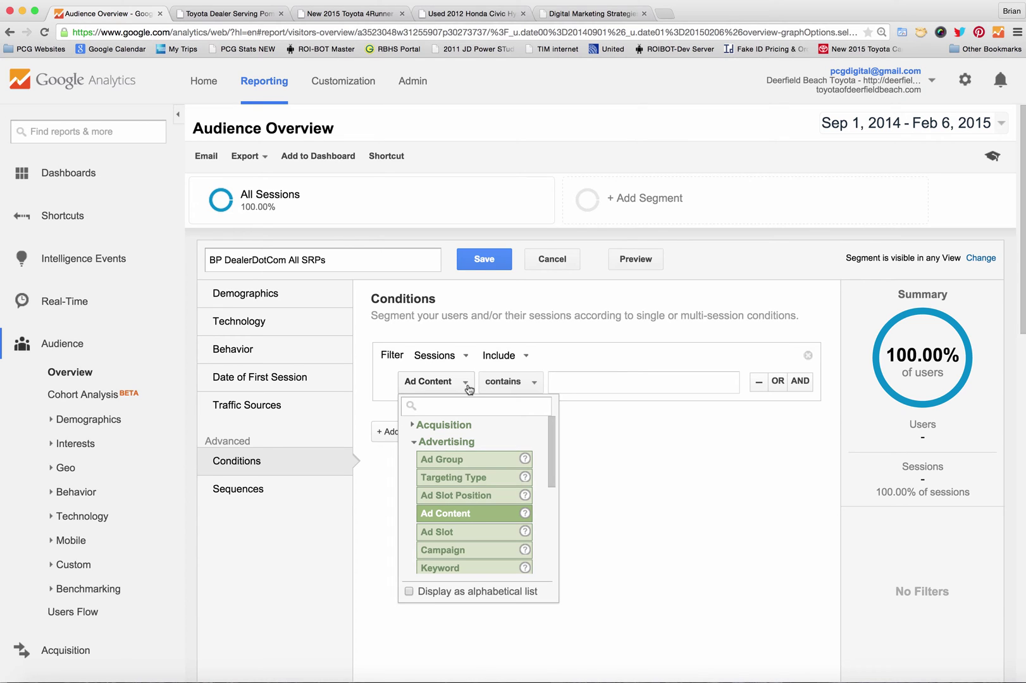
{"action": "type", "text": "page"}
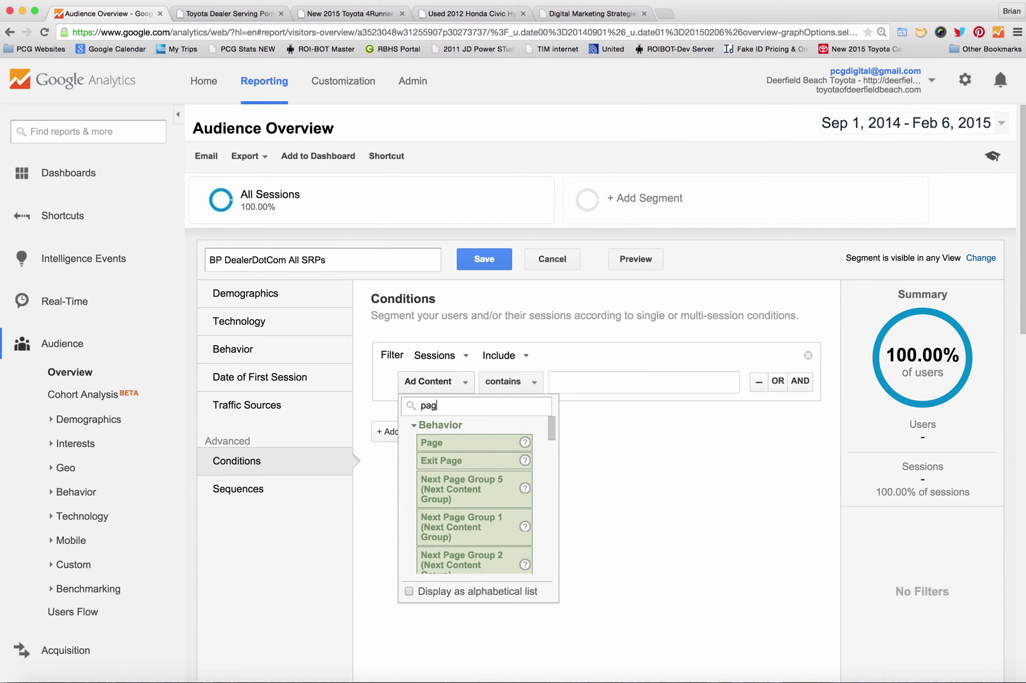
{"action": "left_click", "coordinate": [465, 442]}
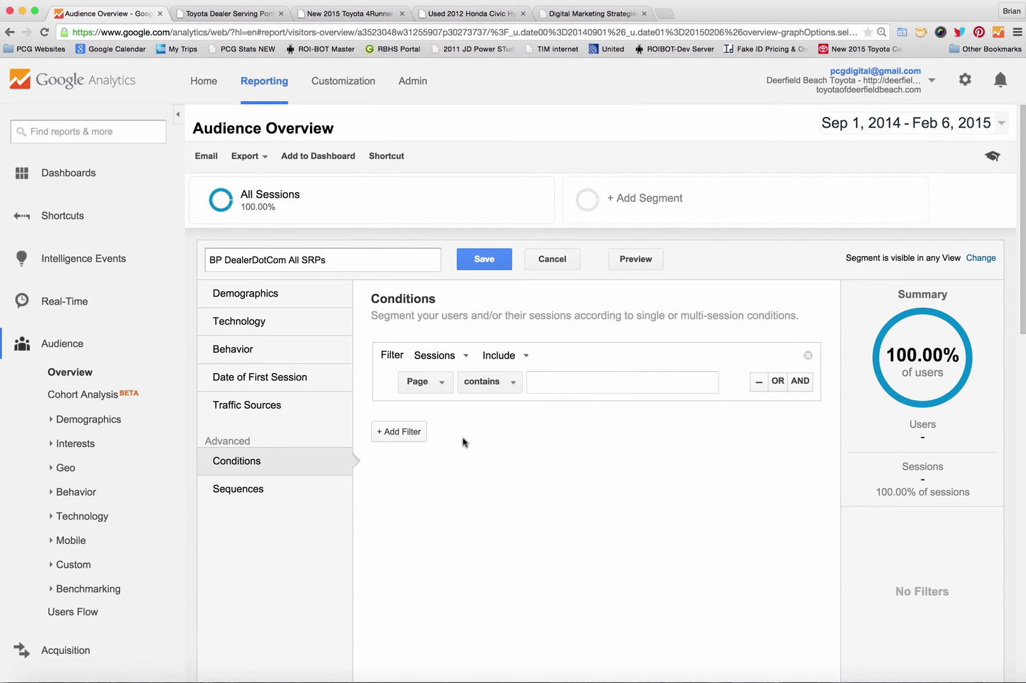
Step: Make the condition match Page starting with /new-inventory/ OR /used-inventory/
{"action": "left_click", "coordinate": [501, 387]}
{"action": "left_click", "coordinate": [506, 454]}
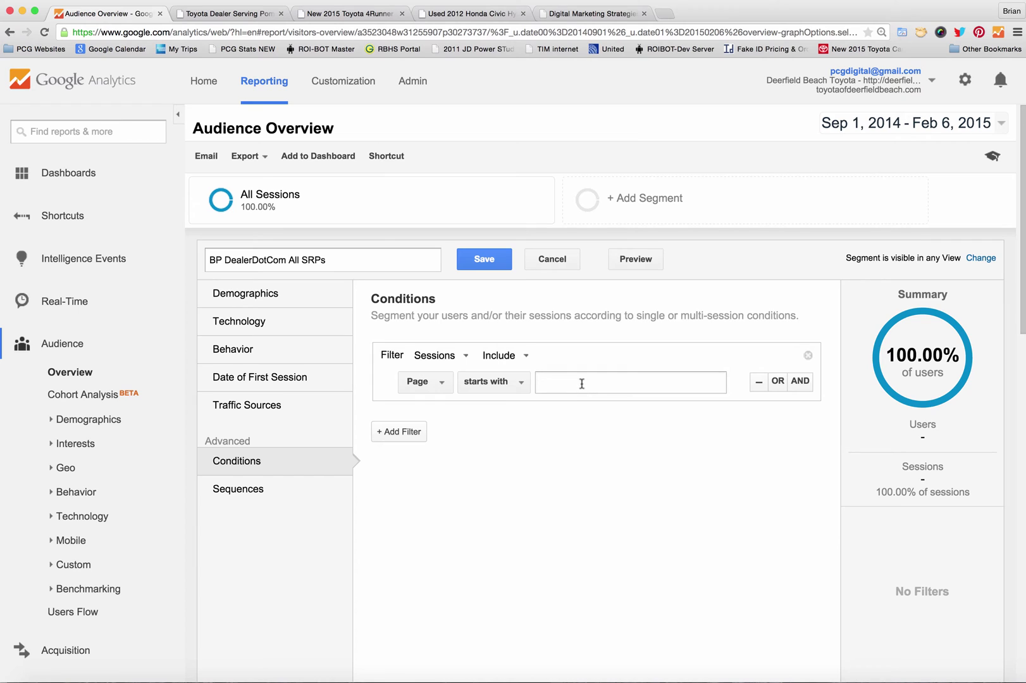
{"action": "left_click", "coordinate": [585, 383]}
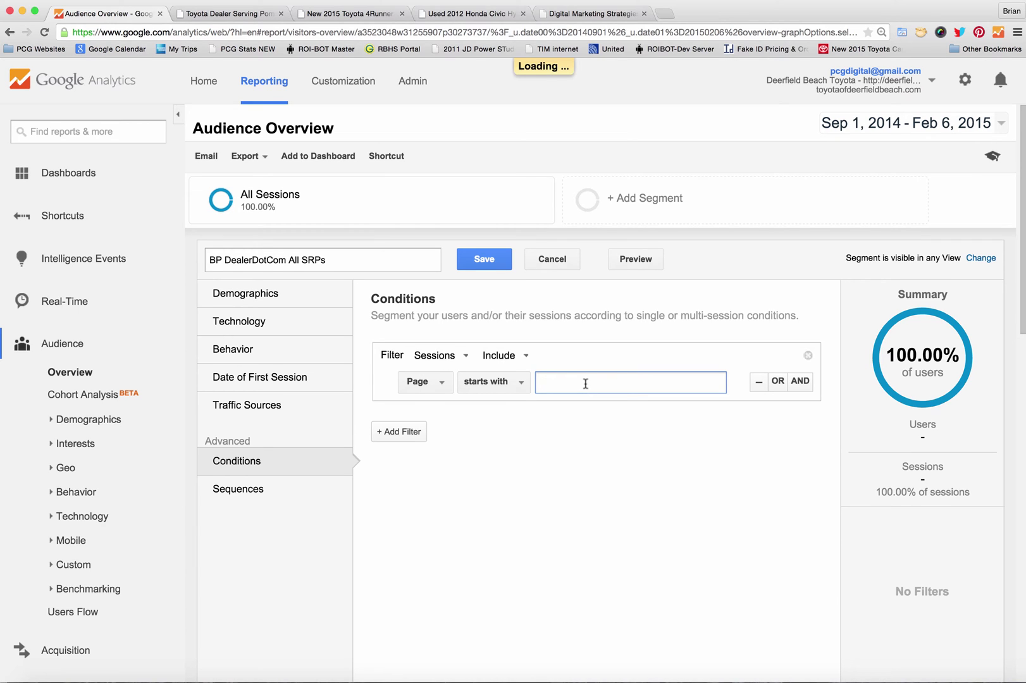
{"action": "type", "text": "/n"}
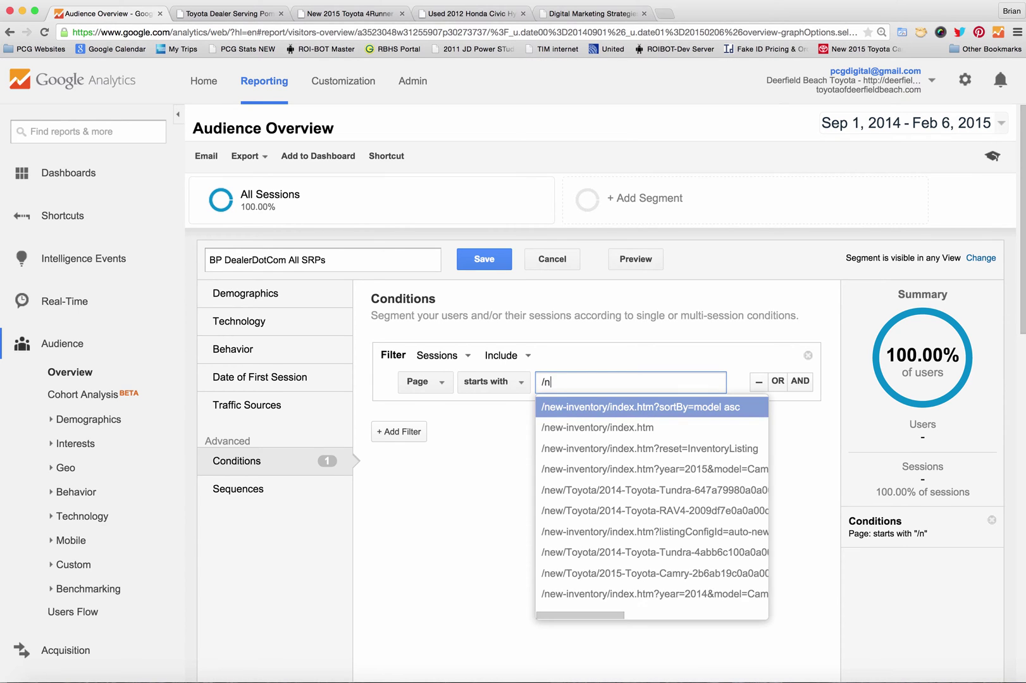
{"action": "type", "text": "ew-inventory"}
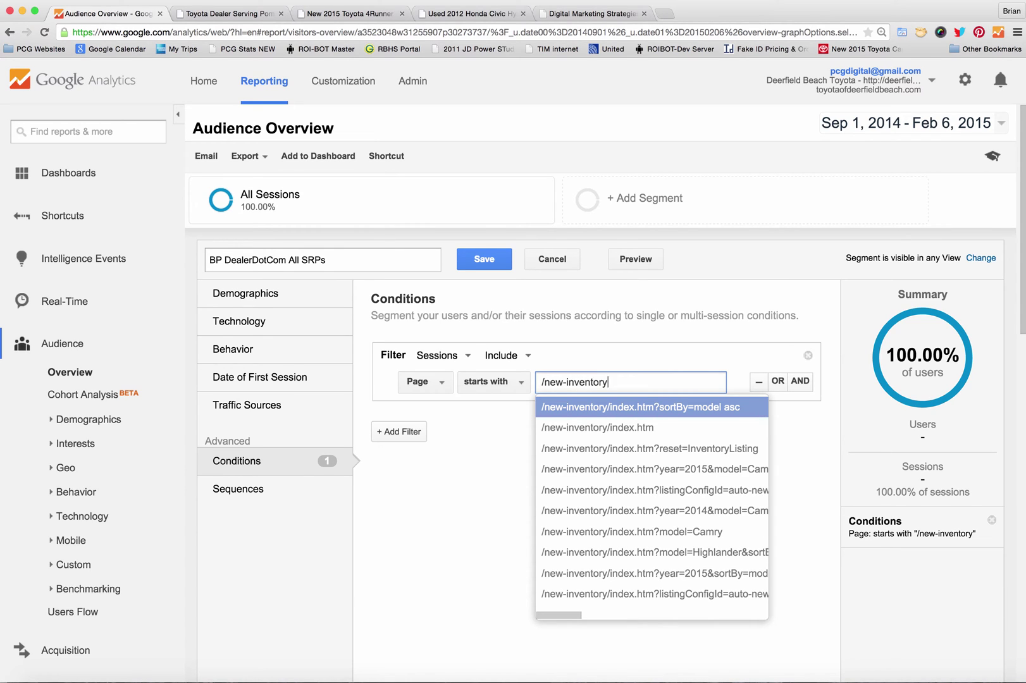
{"action": "type", "text": "/"}
{"action": "left_click", "coordinate": [778, 382]}
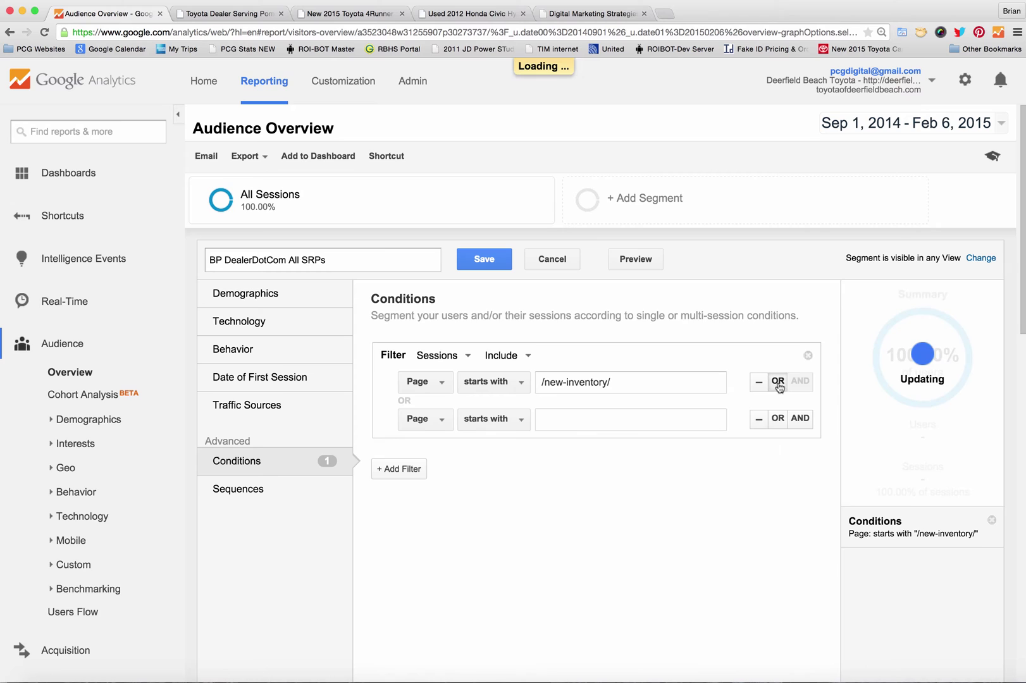
{"action": "left_click", "coordinate": [572, 421]}
{"action": "type", "text": "/"}
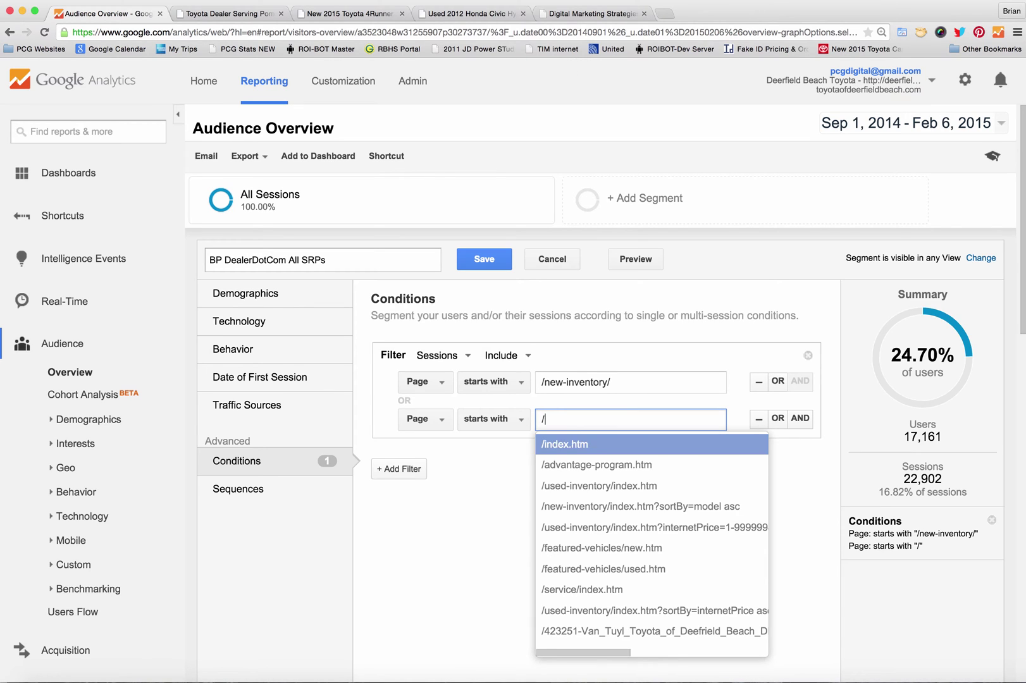
{"action": "type", "text": "used-in"}
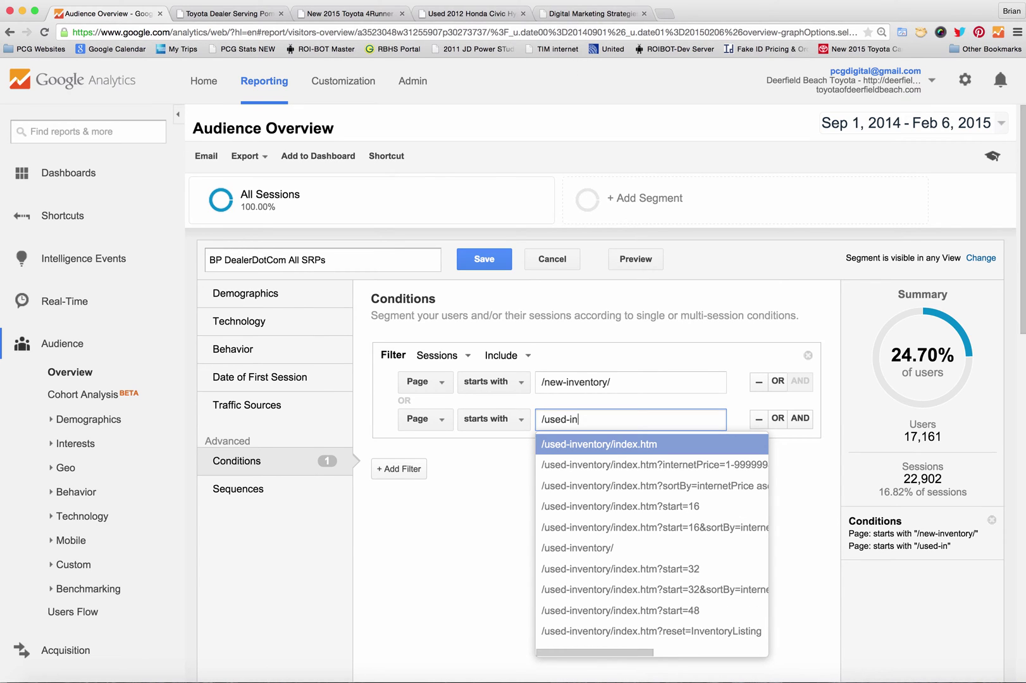
{"action": "type", "text": "ventory/"}
Step: Add a third OR condition for Page starting with /certified-inventory/, correcting the typo
{"action": "left_click", "coordinate": [778, 418]}
{"action": "left_click", "coordinate": [578, 453]}
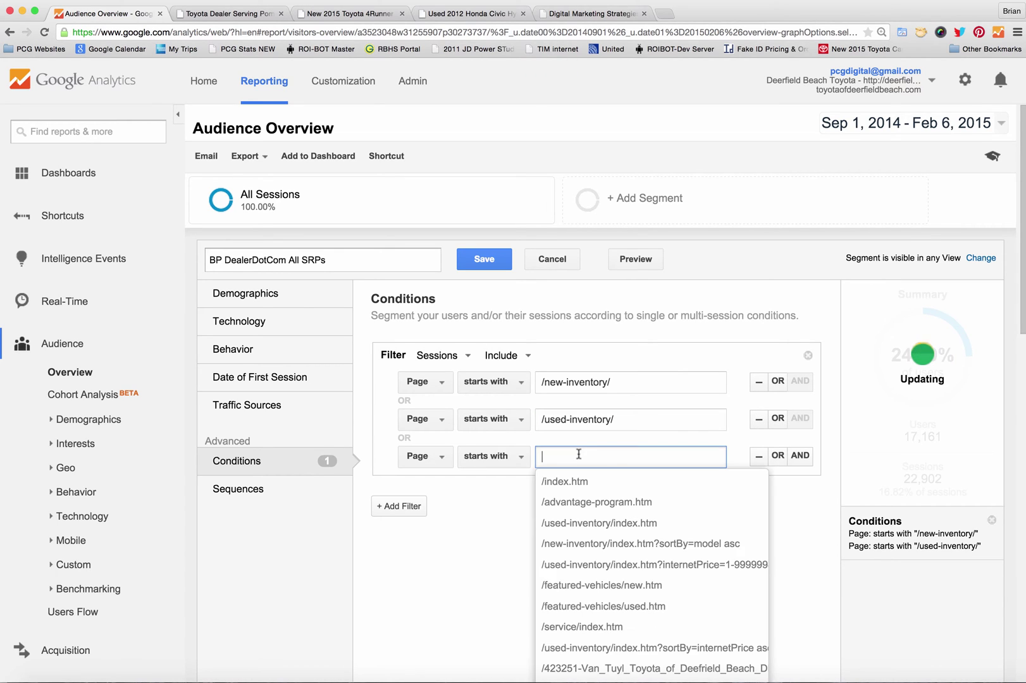
{"action": "type", "text": "/certifed-"}
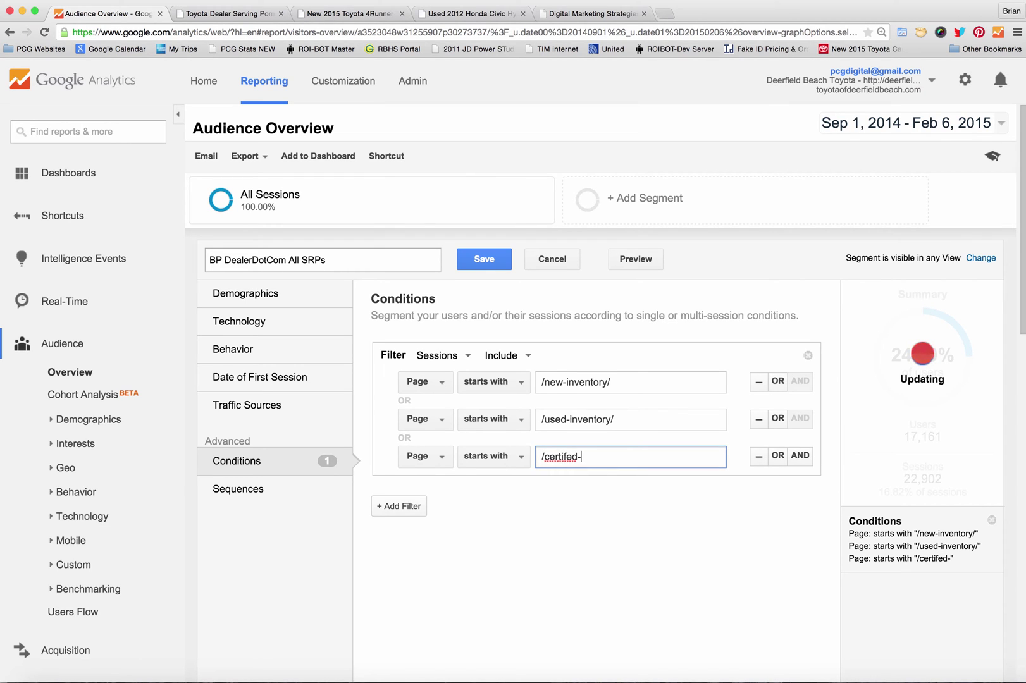
{"action": "key", "text": "BackSpace"}
{"action": "key", "text": "BackSpace"}
{"action": "type", "text": "ied-i"}
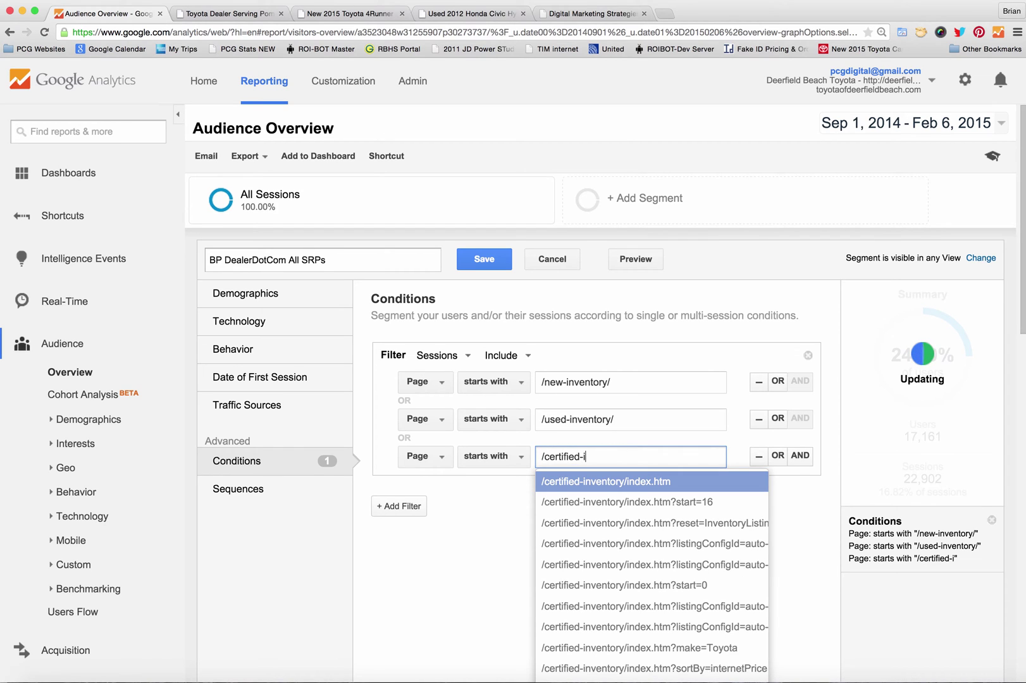
{"action": "type", "text": "nventor"}
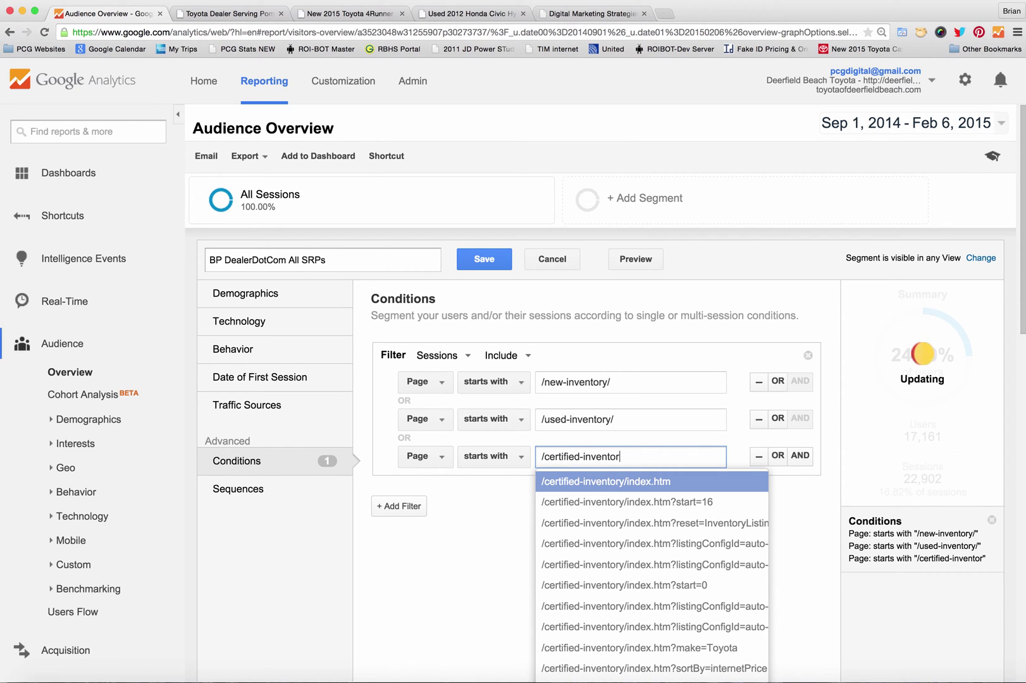
{"action": "type", "text": "y/"}
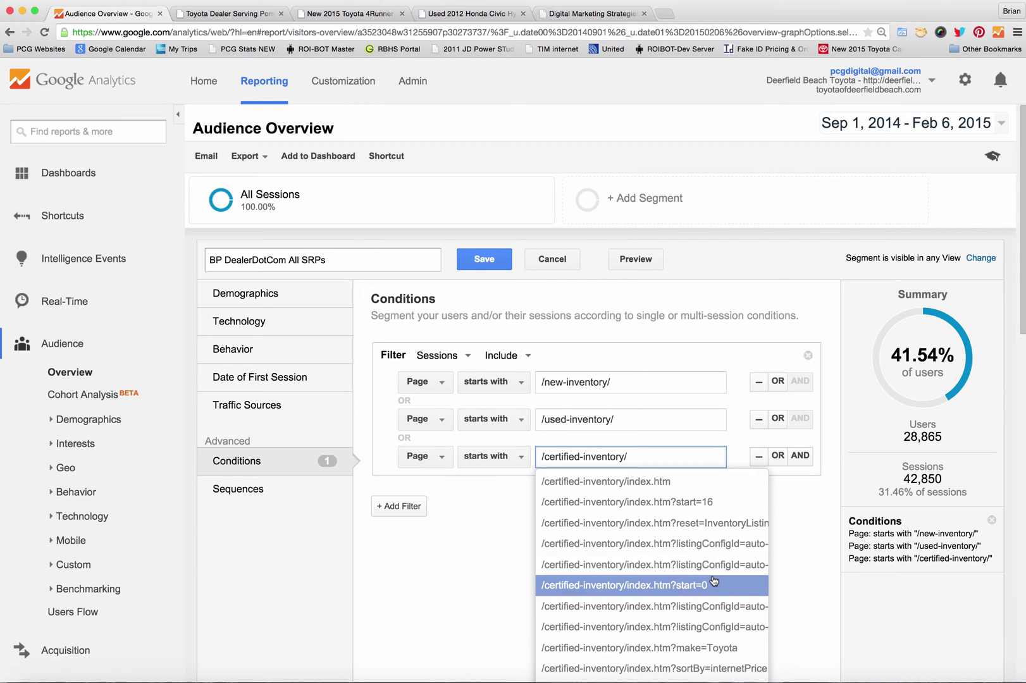
{"action": "left_click", "coordinate": [478, 501]}
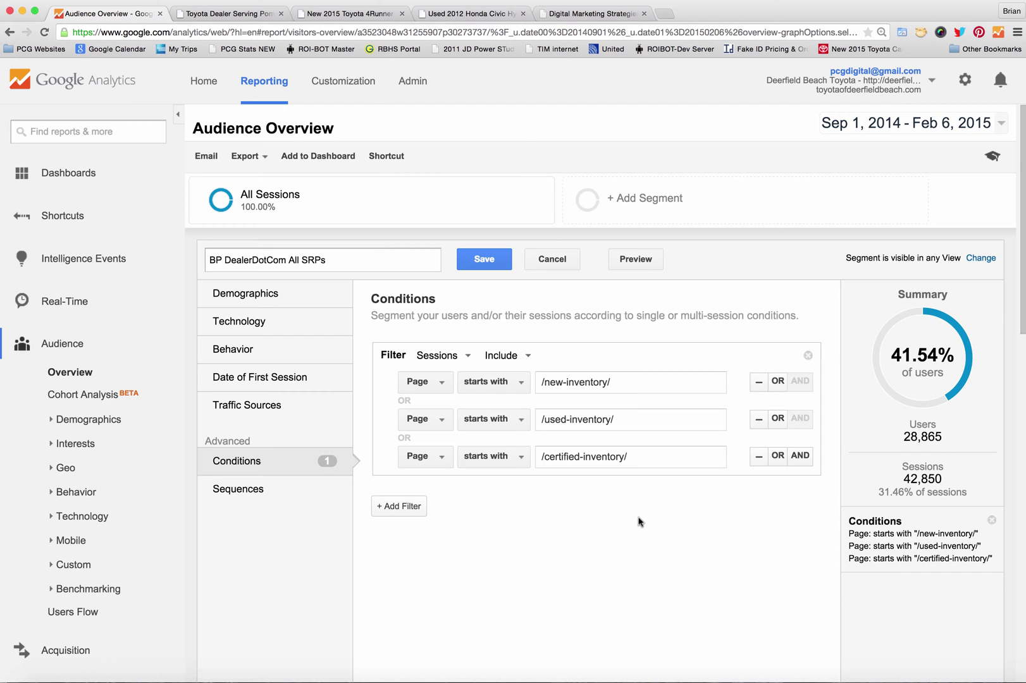
Step: Save the All SRPs segment and start a new segment named 'BP DealerDotCom All VDPs'
{"action": "left_click", "coordinate": [492, 261]}
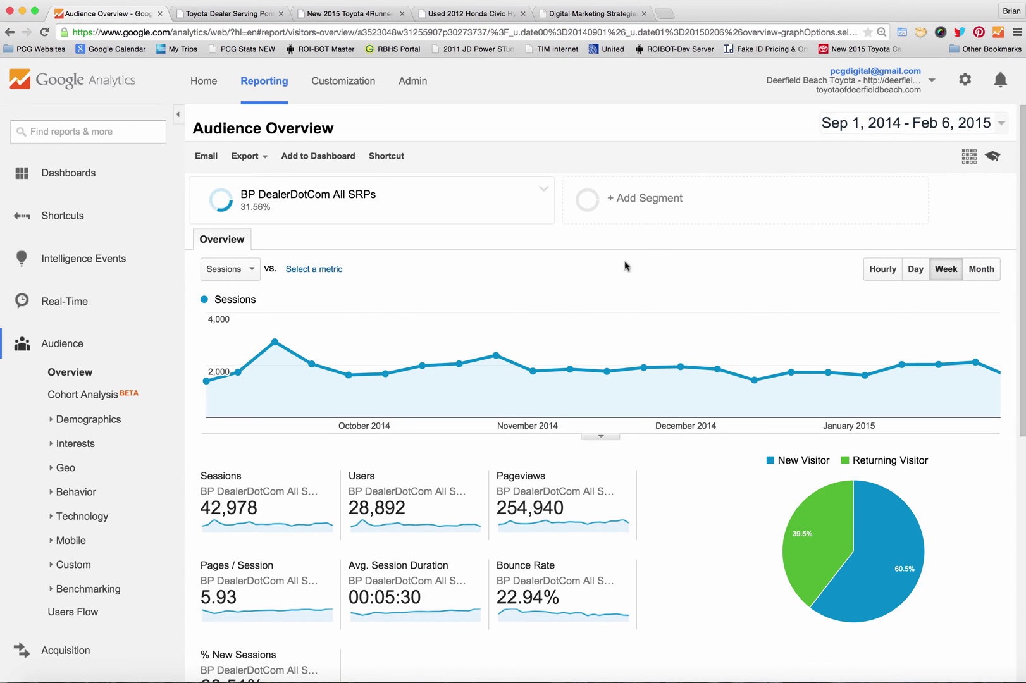
{"action": "left_click", "coordinate": [615, 202]}
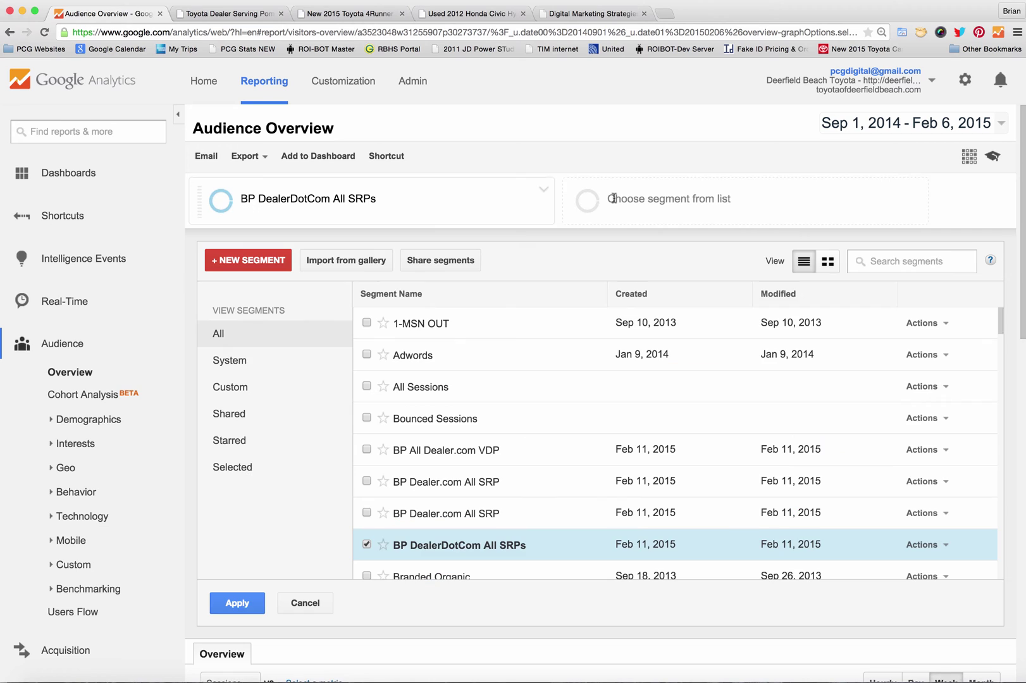
{"action": "left_click", "coordinate": [248, 260]}
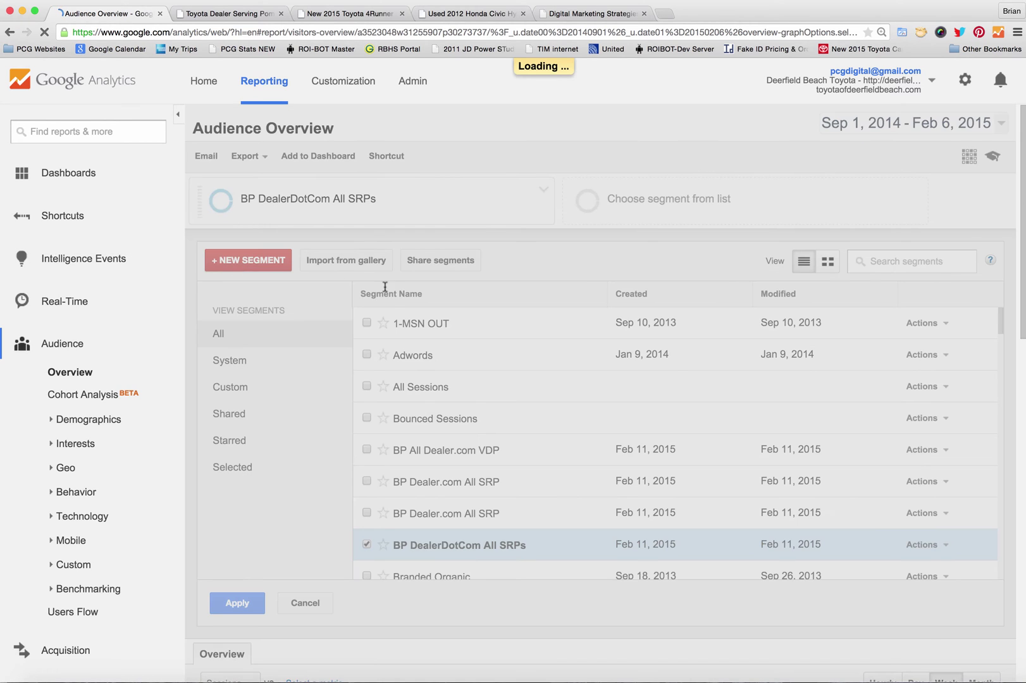
{"action": "type", "text": "BP"}
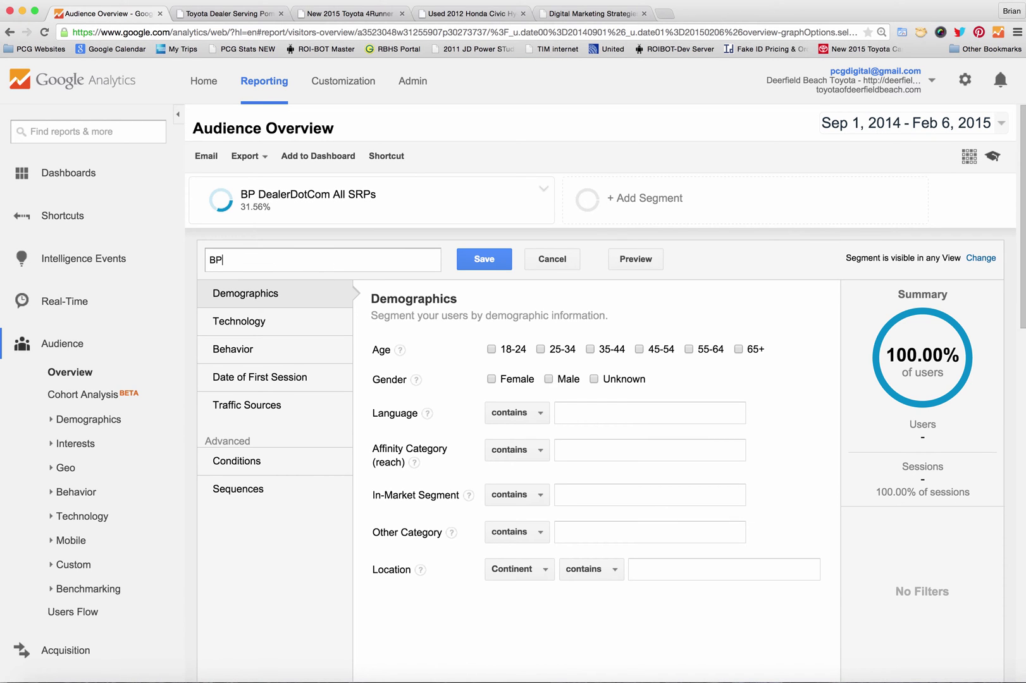
{"action": "type", "text": " Dedaler"}
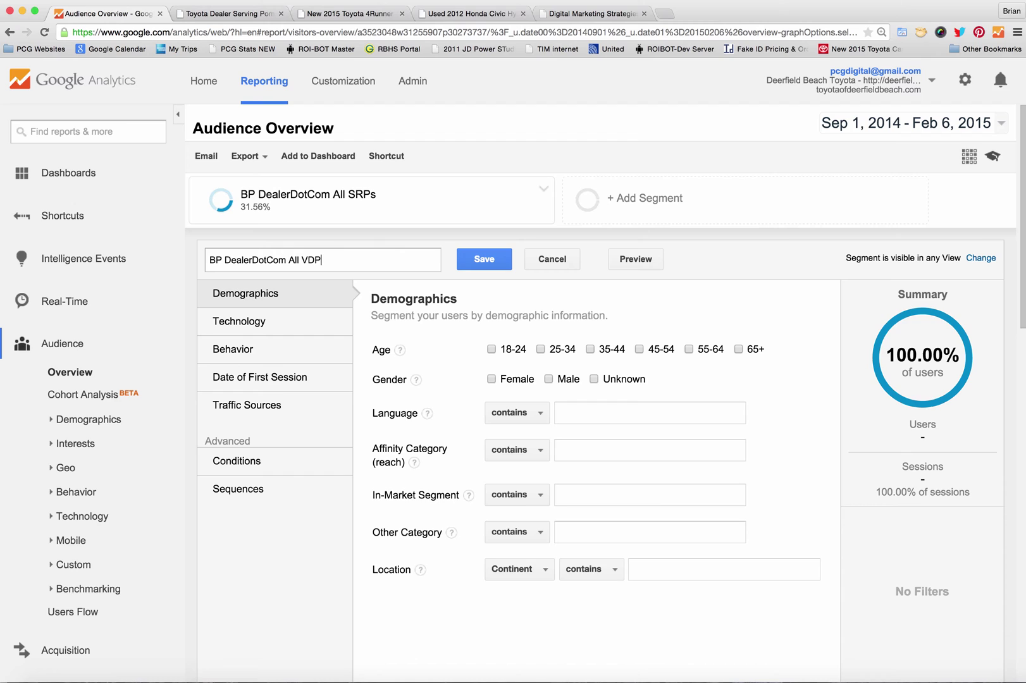
{"action": "type", "text": "DotCom All VDPs"}
Step: Add an advanced condition matching Page starting with /new/
{"action": "left_click", "coordinate": [270, 465]}
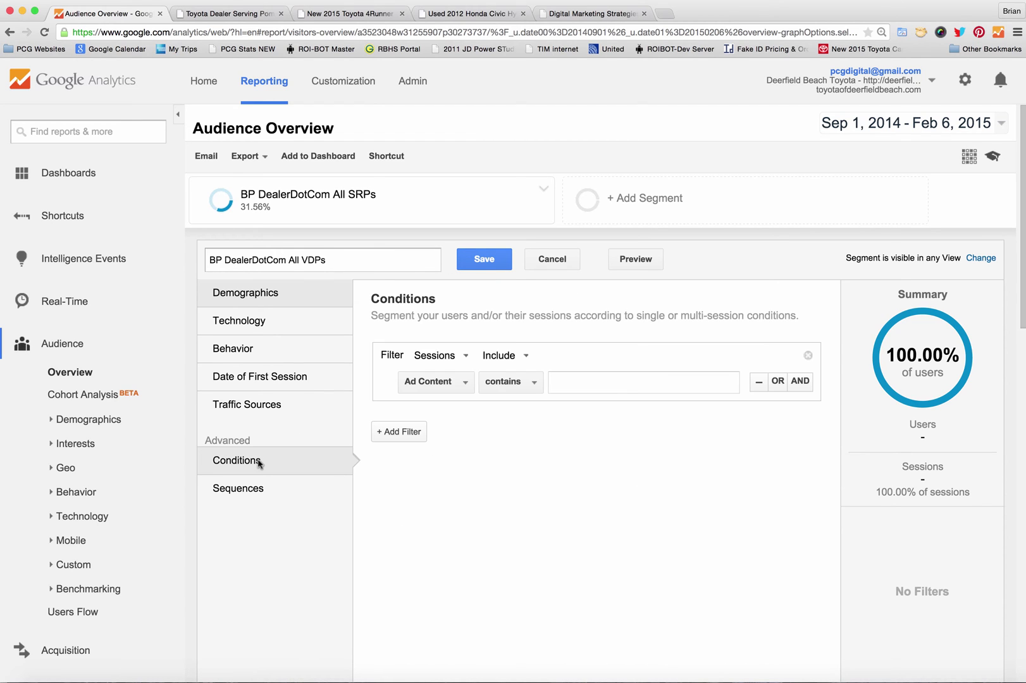
{"action": "left_click", "coordinate": [443, 381]}
{"action": "type", "text": "page"}
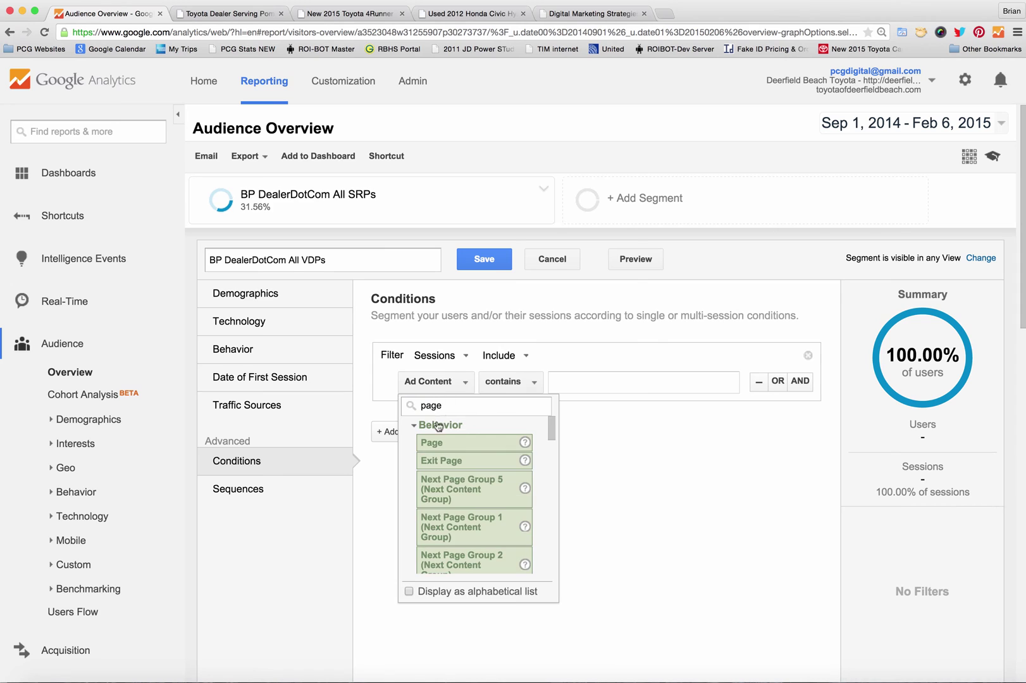
{"action": "left_click", "coordinate": [436, 442]}
{"action": "left_click", "coordinate": [487, 382]}
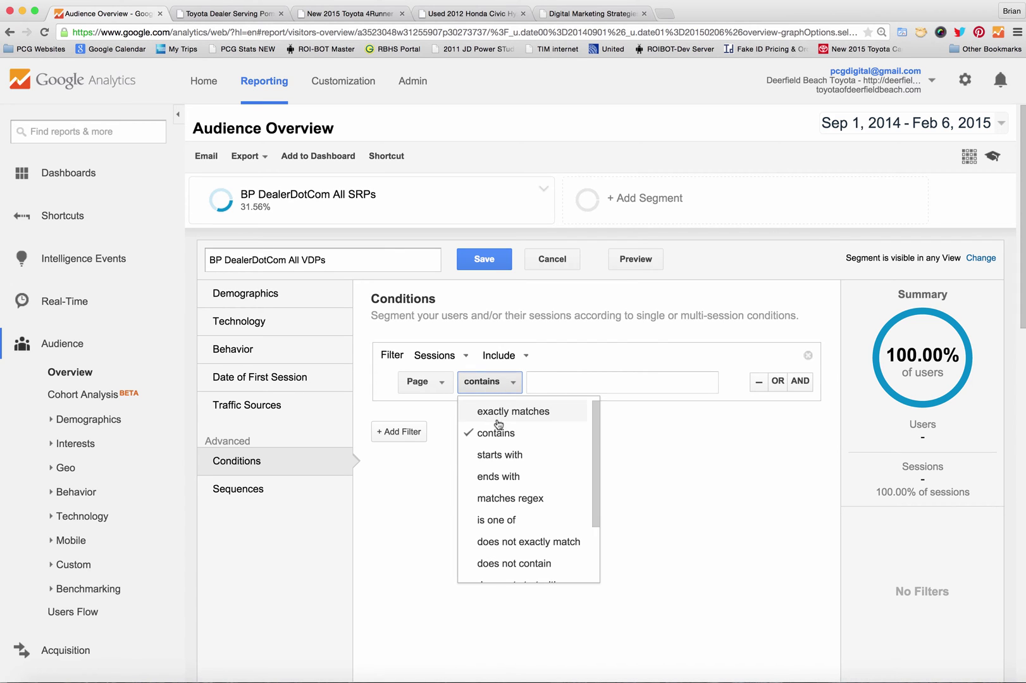
{"action": "left_click", "coordinate": [502, 453]}
{"action": "left_click", "coordinate": [556, 387]}
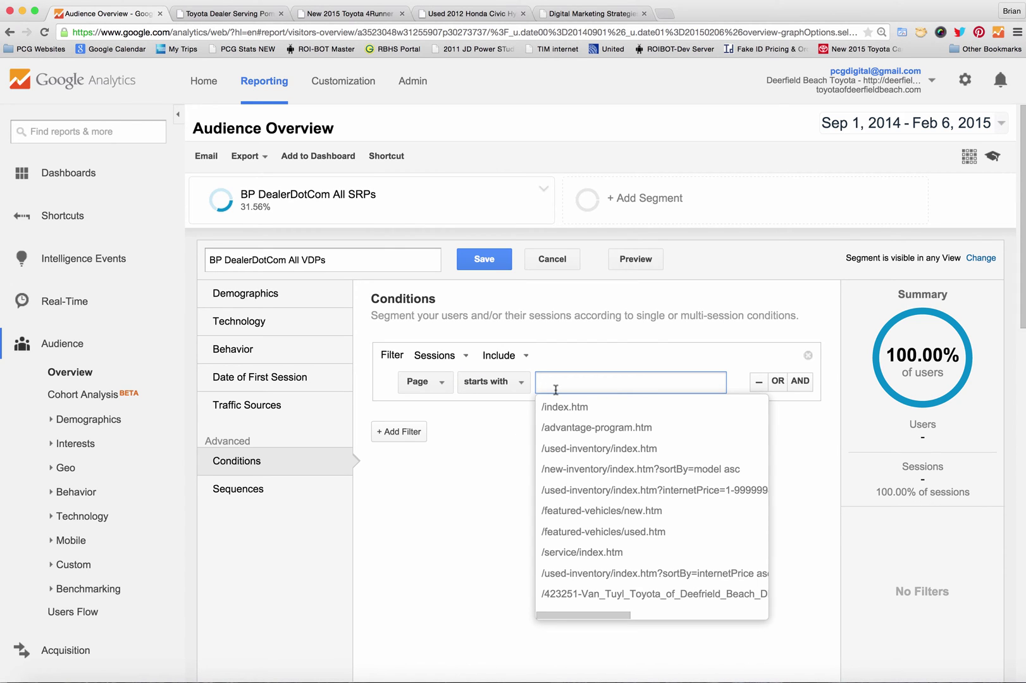
{"action": "type", "text": "/new/"}
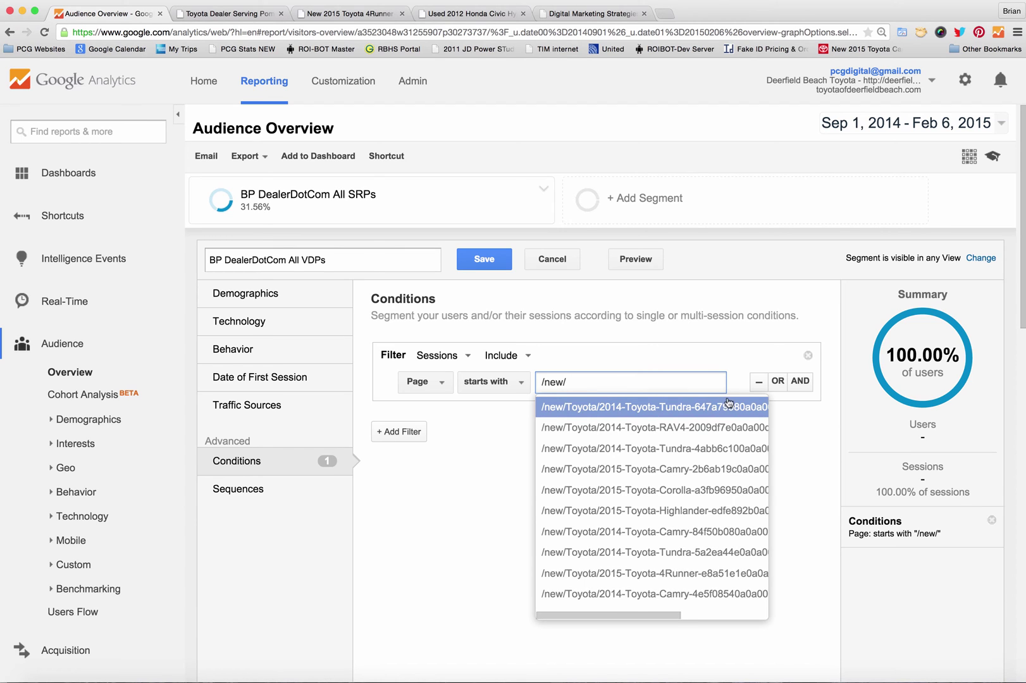
Step: Add OR conditions for Page starting with /used/ and /certified/
{"action": "left_click", "coordinate": [778, 381]}
{"action": "left_click", "coordinate": [696, 420]}
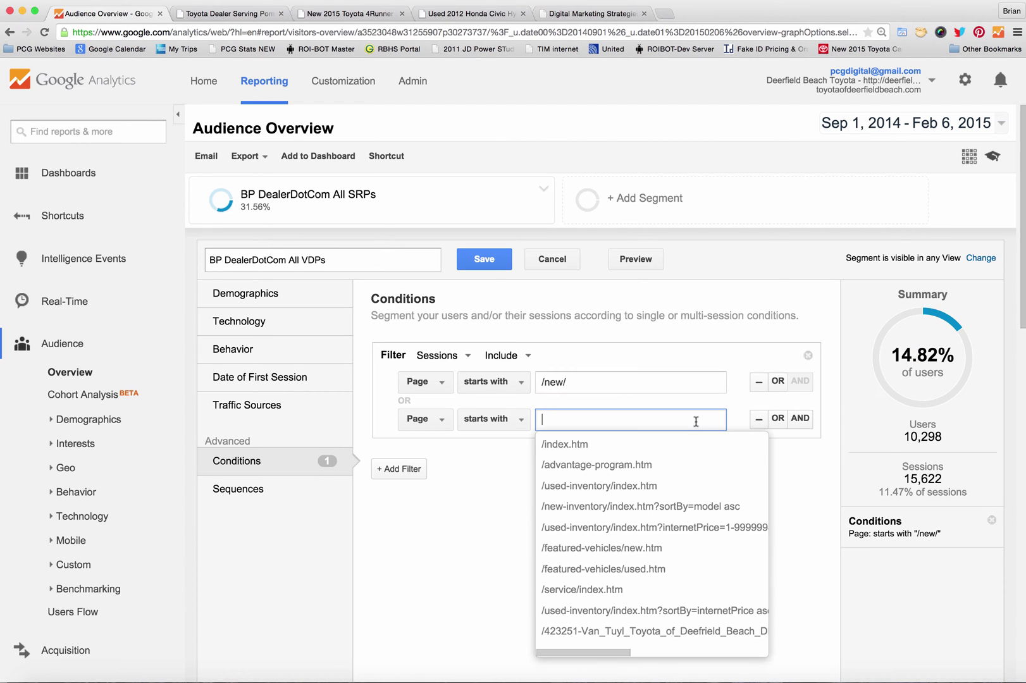
{"action": "type", "text": "/used/"}
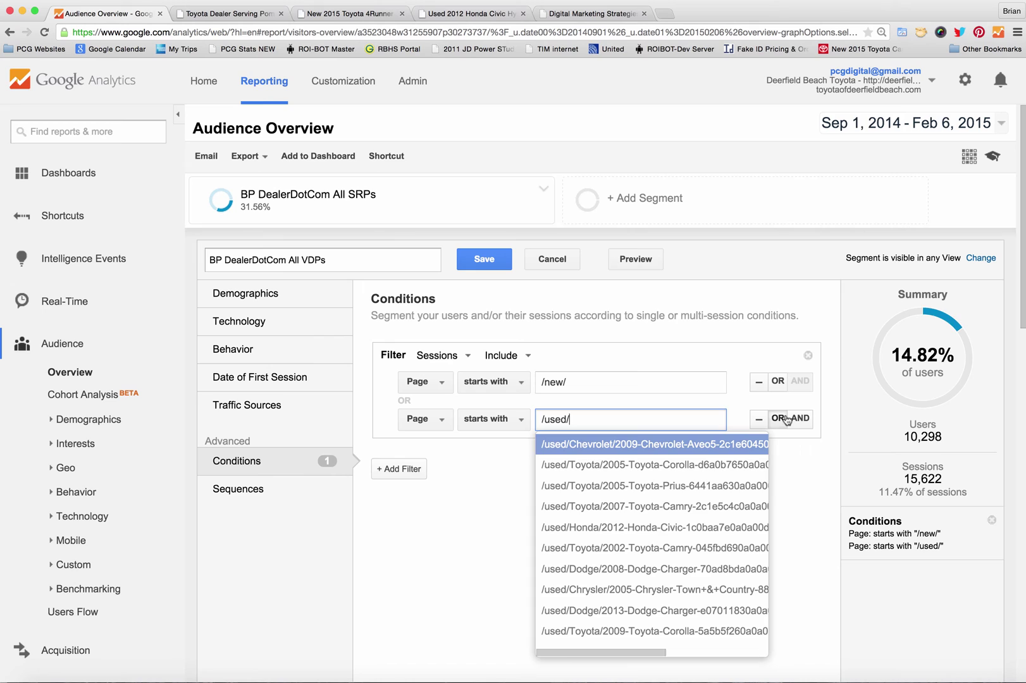
{"action": "left_click", "coordinate": [779, 419]}
{"action": "left_click", "coordinate": [593, 455]}
{"action": "type", "text": "/c"}
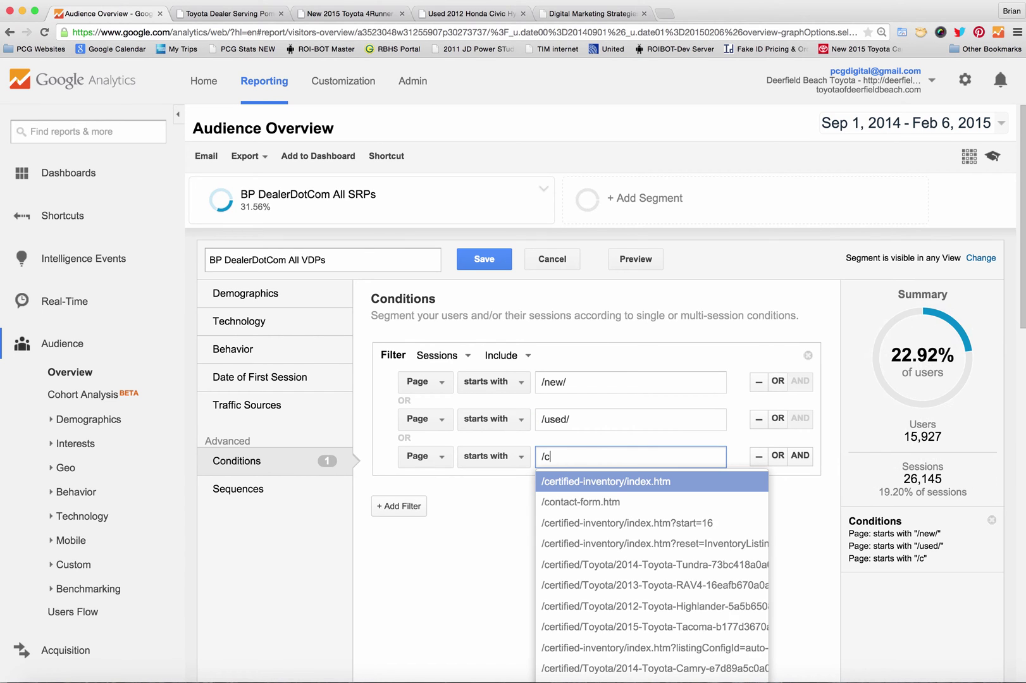
{"action": "type", "text": "ertified/"}
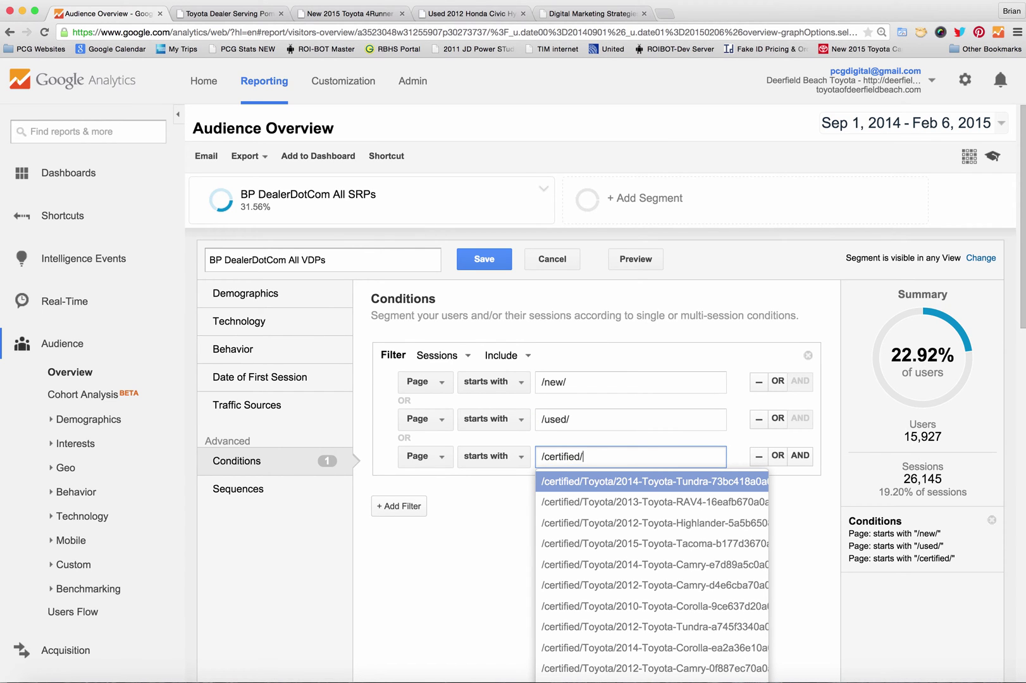
{"action": "left_click", "coordinate": [483, 511]}
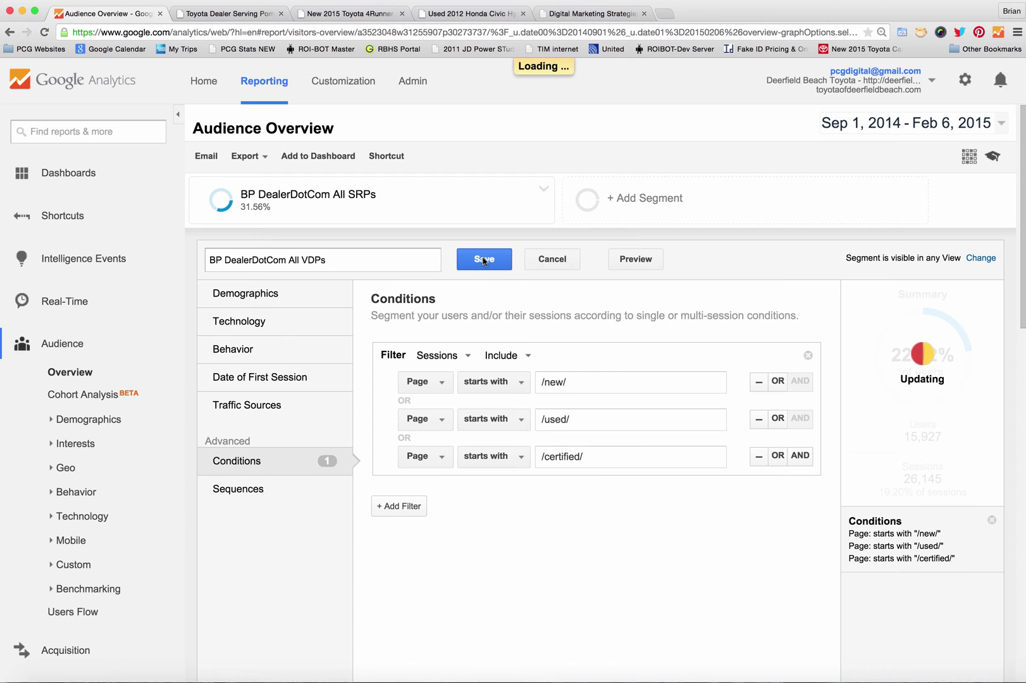
Step: Save the All VDPs segment and add All Sessions to compare all three segments
{"action": "left_click", "coordinate": [484, 259]}
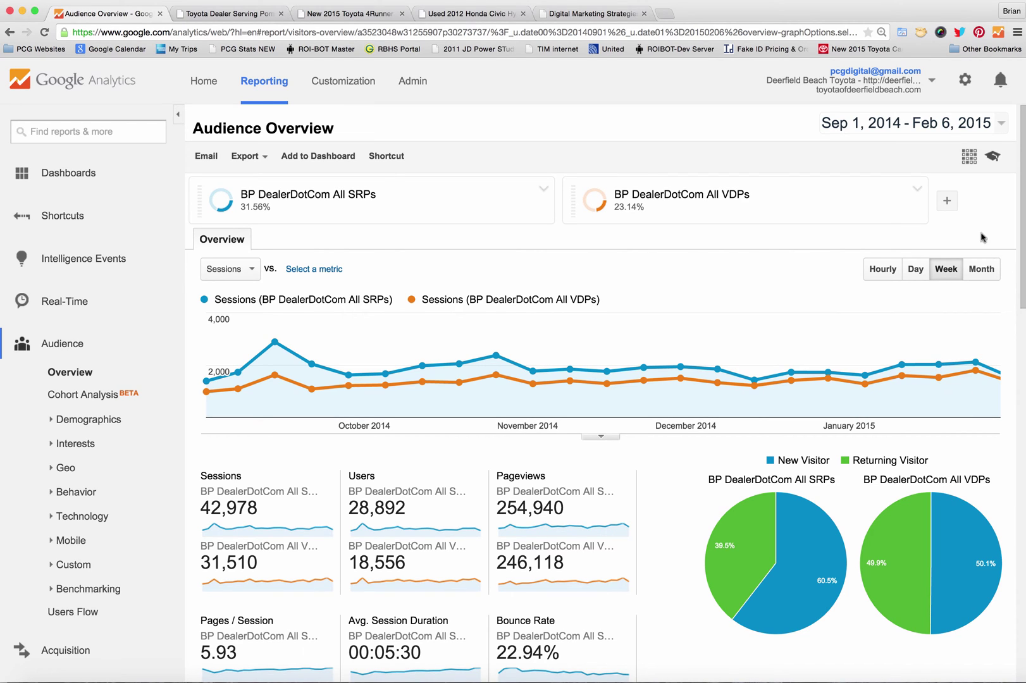
{"action": "left_click", "coordinate": [948, 201]}
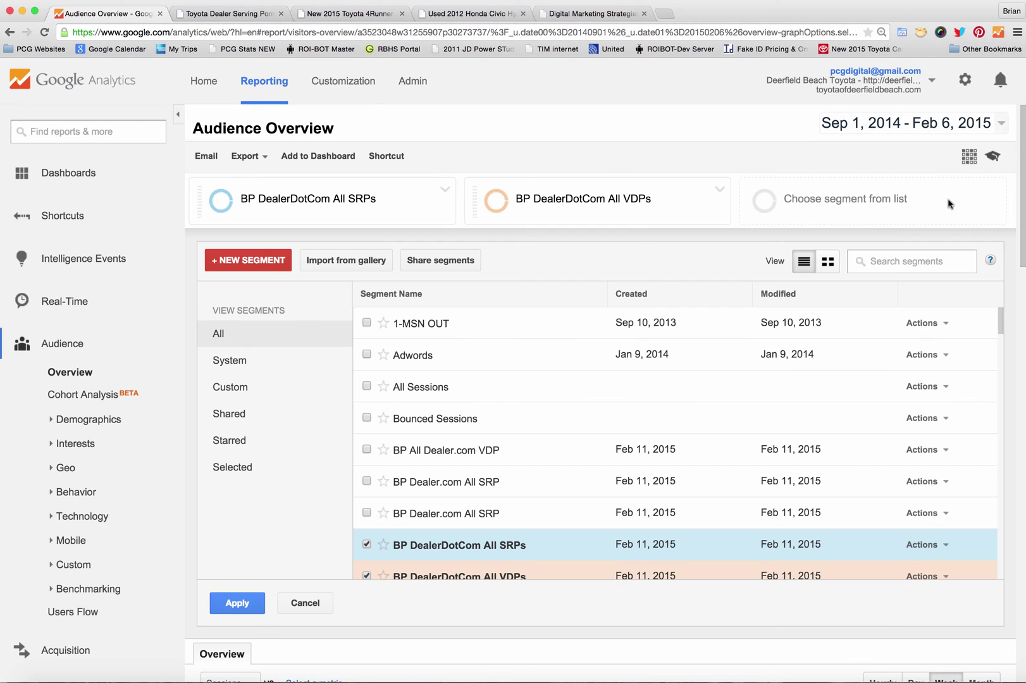
{"action": "left_click", "coordinate": [541, 383]}
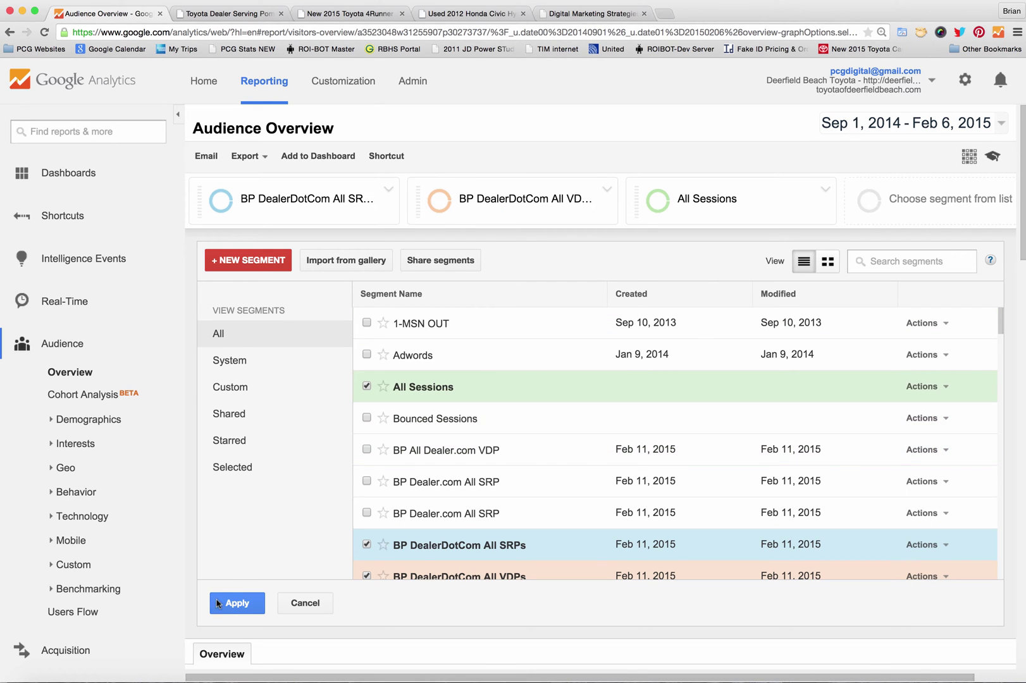
{"action": "left_click", "coordinate": [237, 604]}
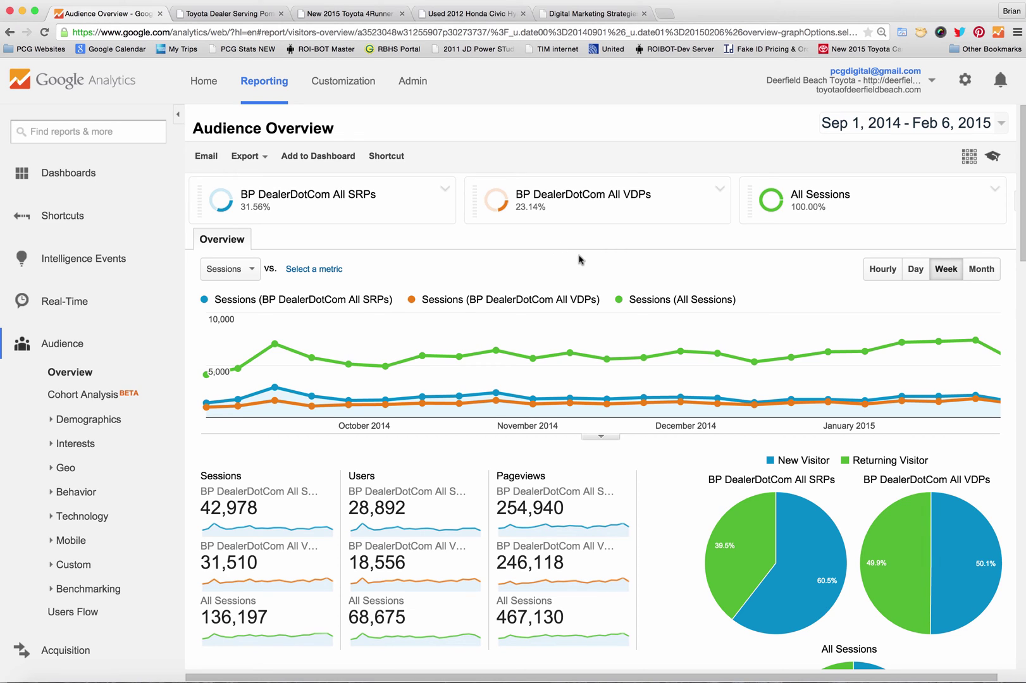
Step: Remove the All VDPs and All SRPs segments from the report
{"action": "left_click", "coordinate": [720, 188]}
{"action": "left_click", "coordinate": [754, 273]}
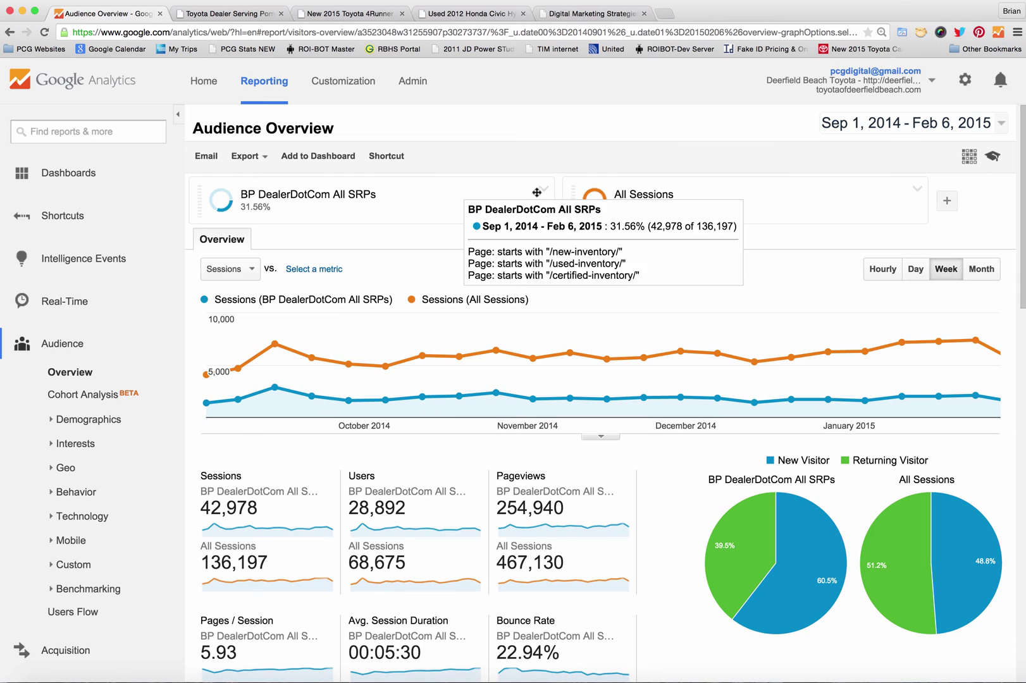
{"action": "left_click", "coordinate": [542, 189]}
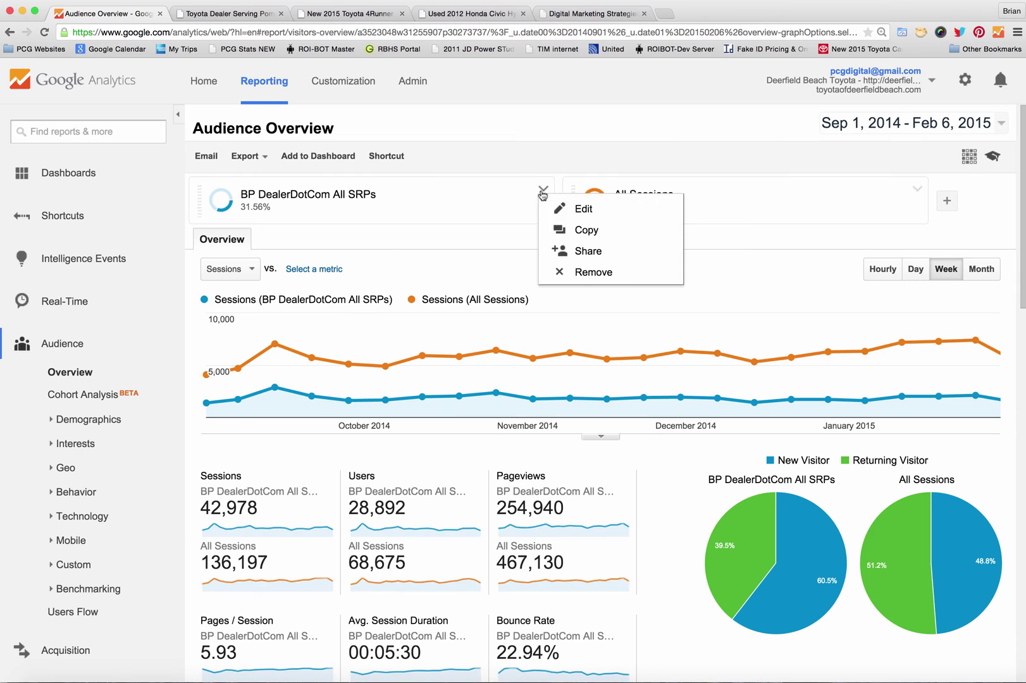
{"action": "left_click", "coordinate": [565, 271]}
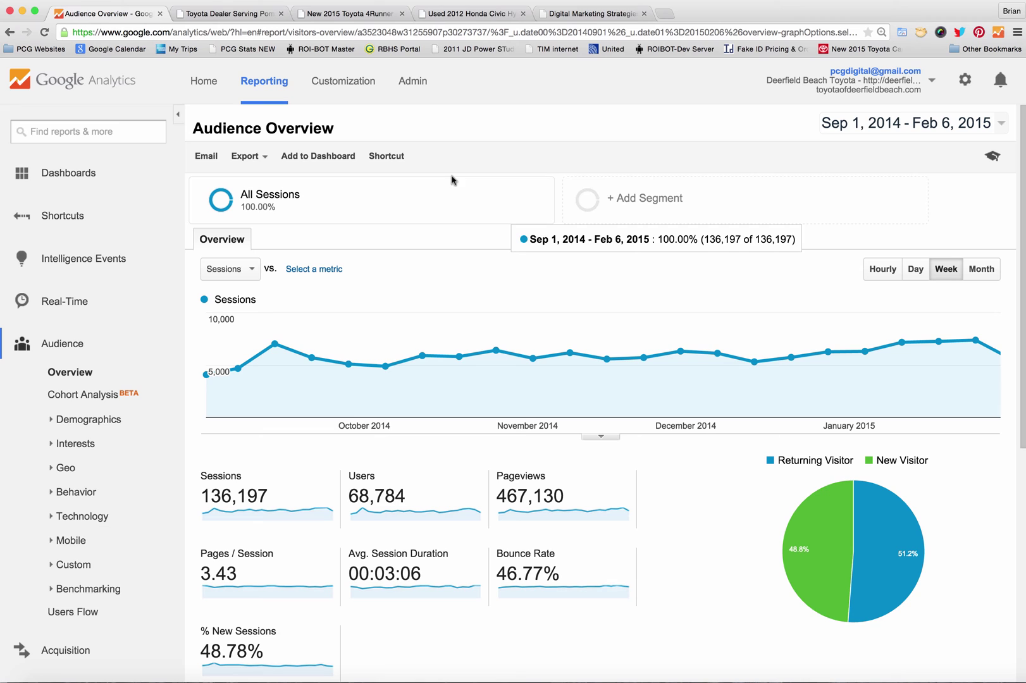
Step: Re-apply the BP DealerDotCom All SRPs and BP DealerDotCom All VDPs segments
{"action": "left_click", "coordinate": [620, 201]}
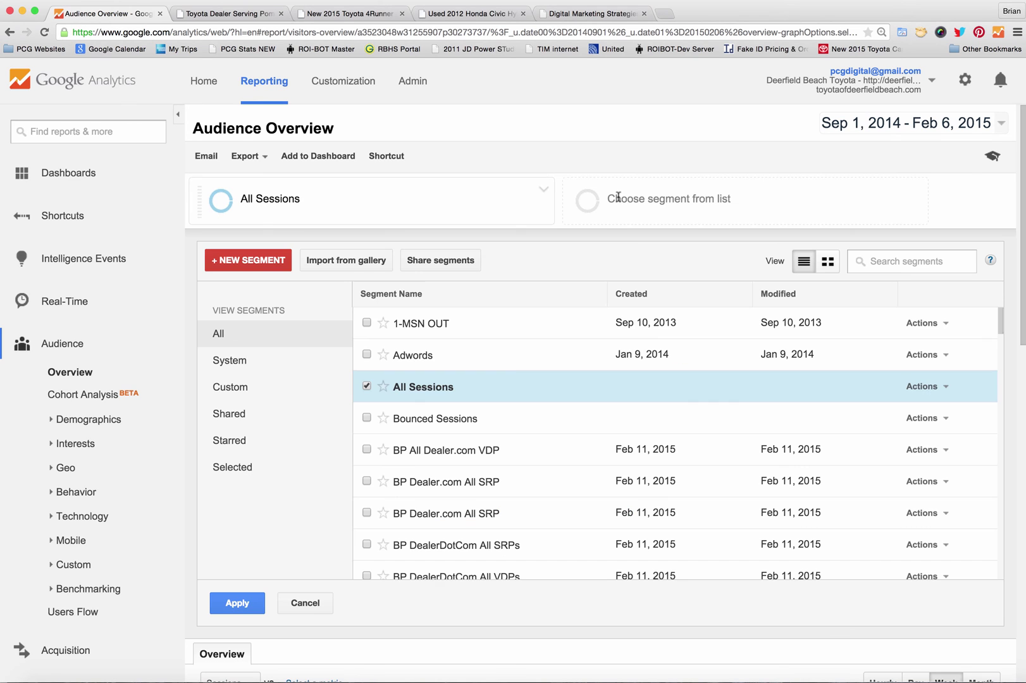
{"action": "scroll", "coordinate": [525, 357], "scroll_direction": "down", "scroll_amount": 3}
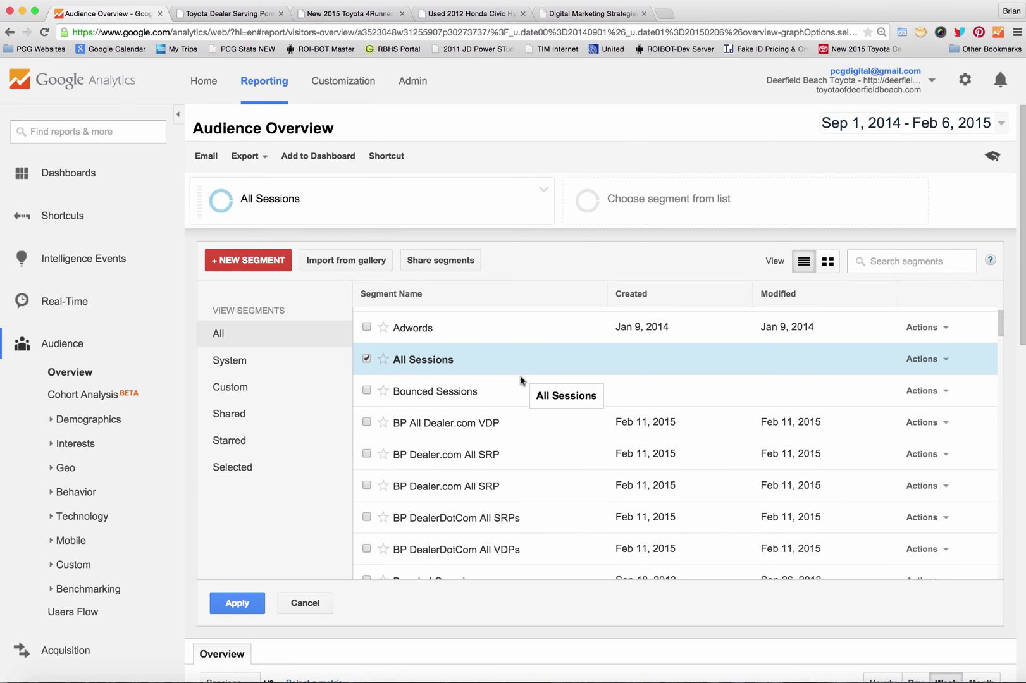
{"action": "scroll", "coordinate": [521, 382], "scroll_direction": "down", "scroll_amount": 1}
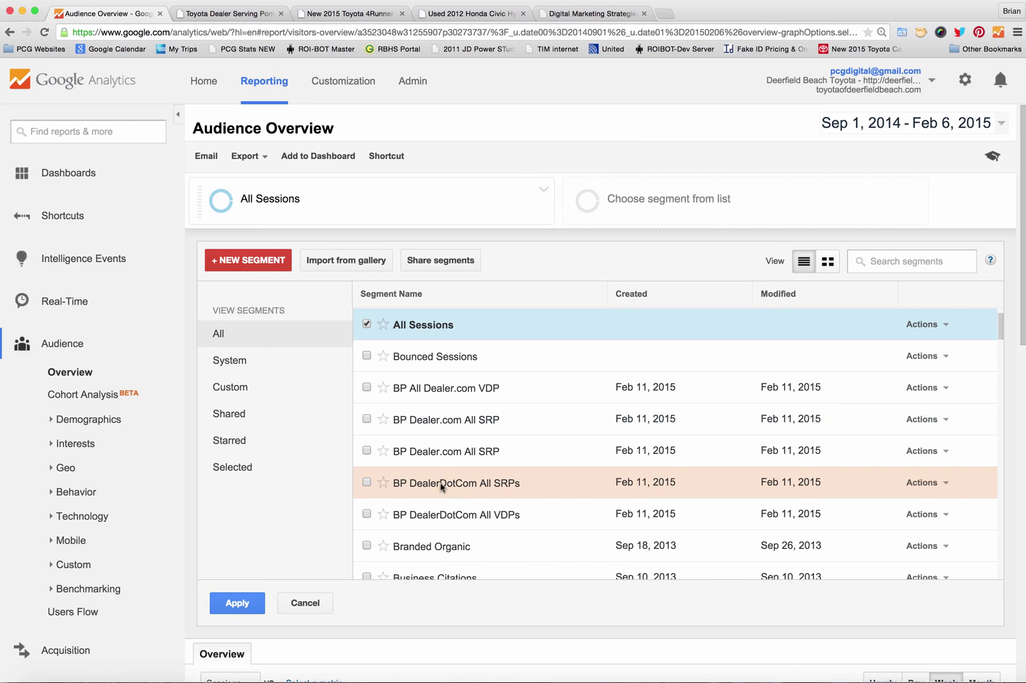
{"action": "left_click", "coordinate": [366, 483]}
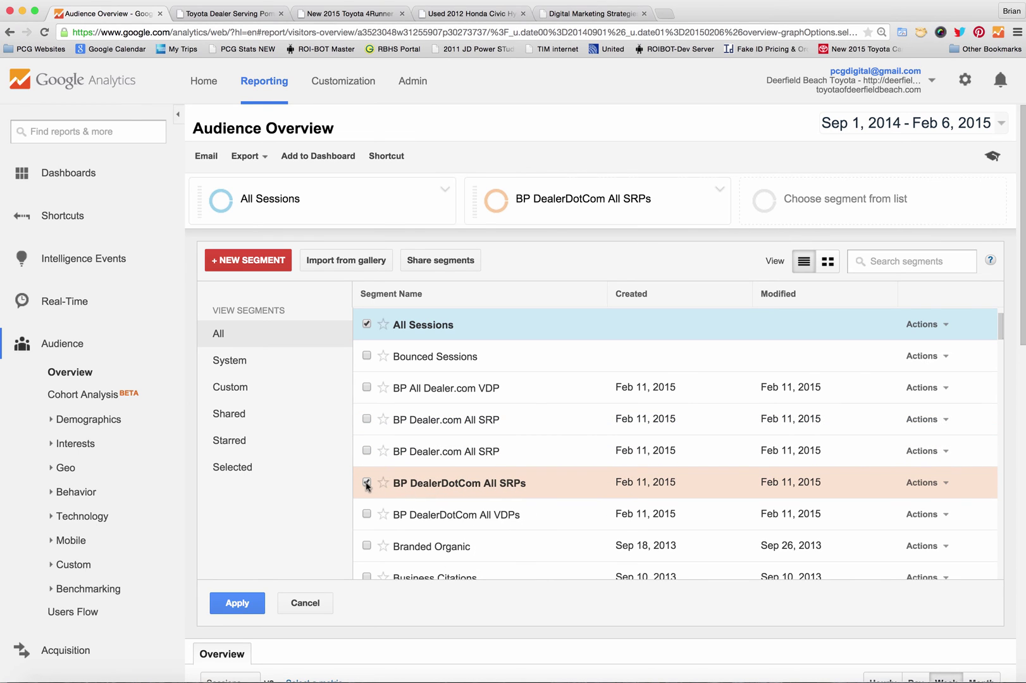
{"action": "left_click", "coordinate": [366, 514]}
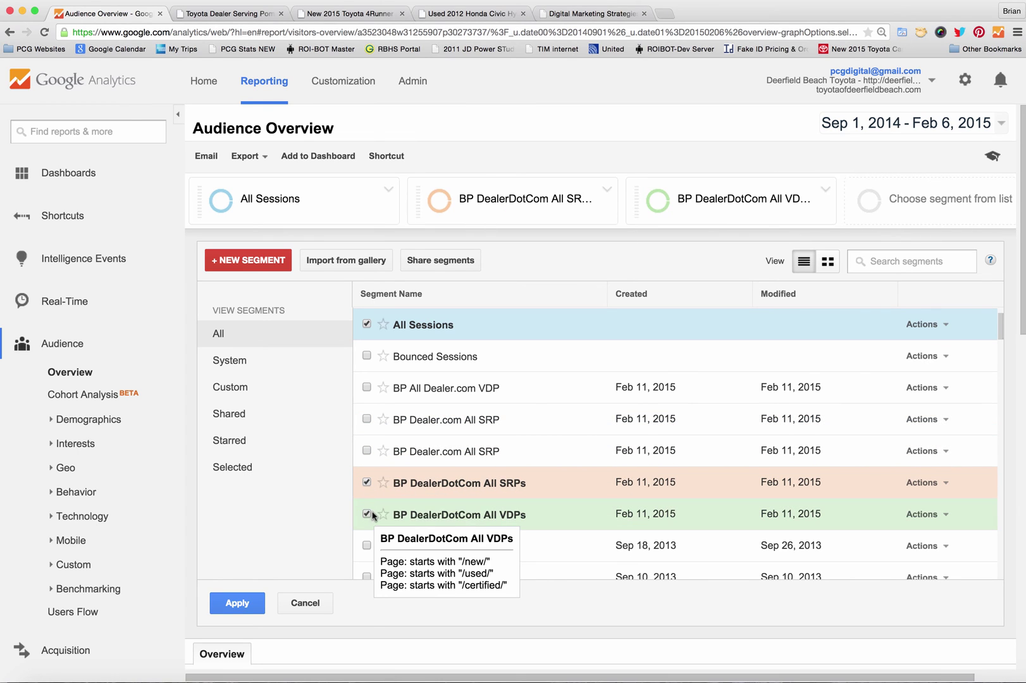
{"action": "left_click", "coordinate": [241, 605]}
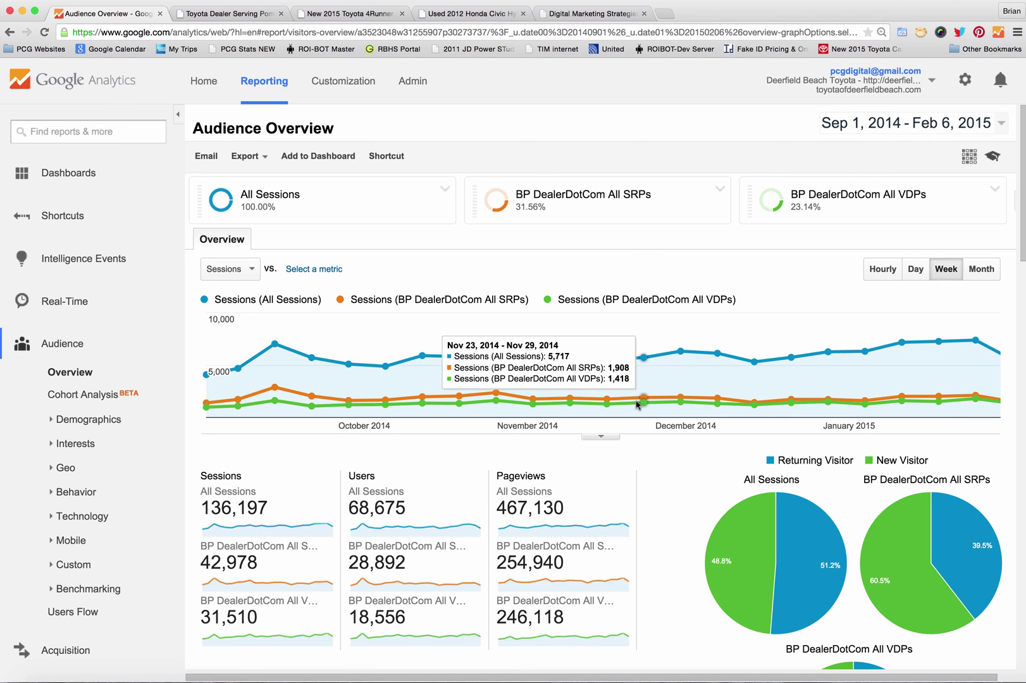
Step: Open the Acquisition > All Traffic > Channels report
{"action": "scroll", "coordinate": [702, 411], "scroll_direction": "down", "scroll_amount": 5}
{"action": "scroll", "coordinate": [706, 414], "scroll_direction": "up", "scroll_amount": 3}
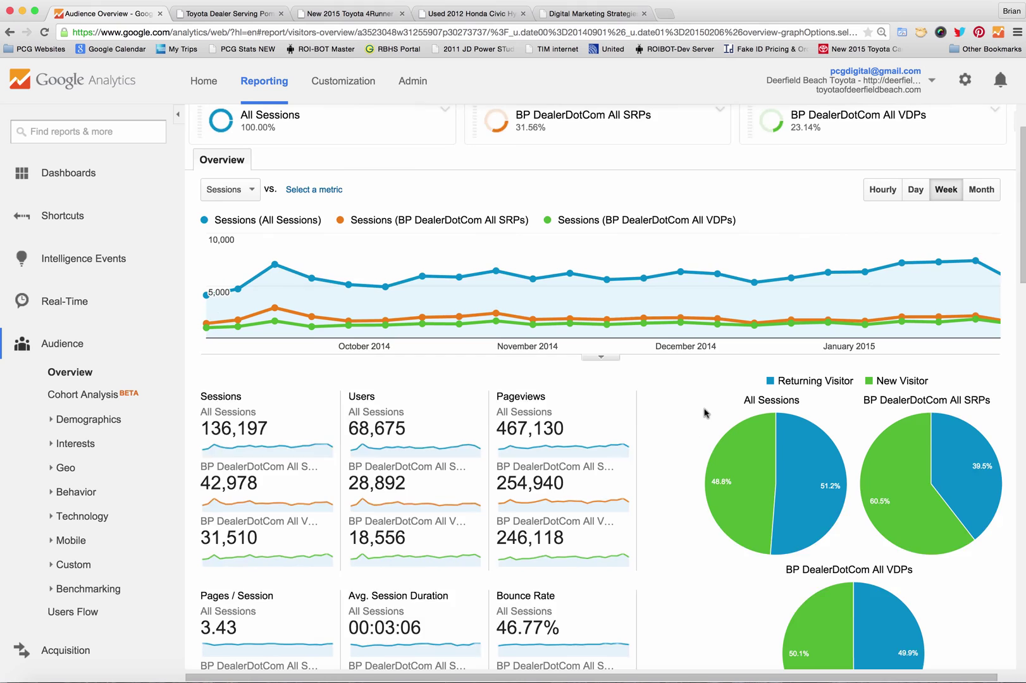
{"action": "scroll", "coordinate": [706, 413], "scroll_direction": "up", "scroll_amount": 1}
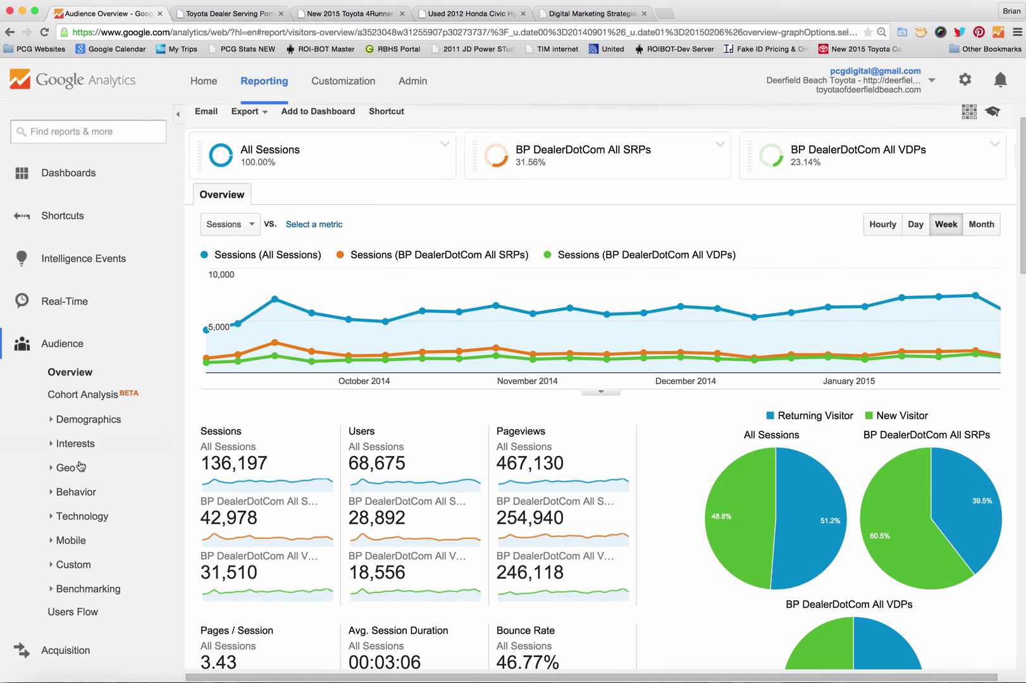
{"action": "scroll", "coordinate": [87, 467], "scroll_direction": "down", "scroll_amount": 2}
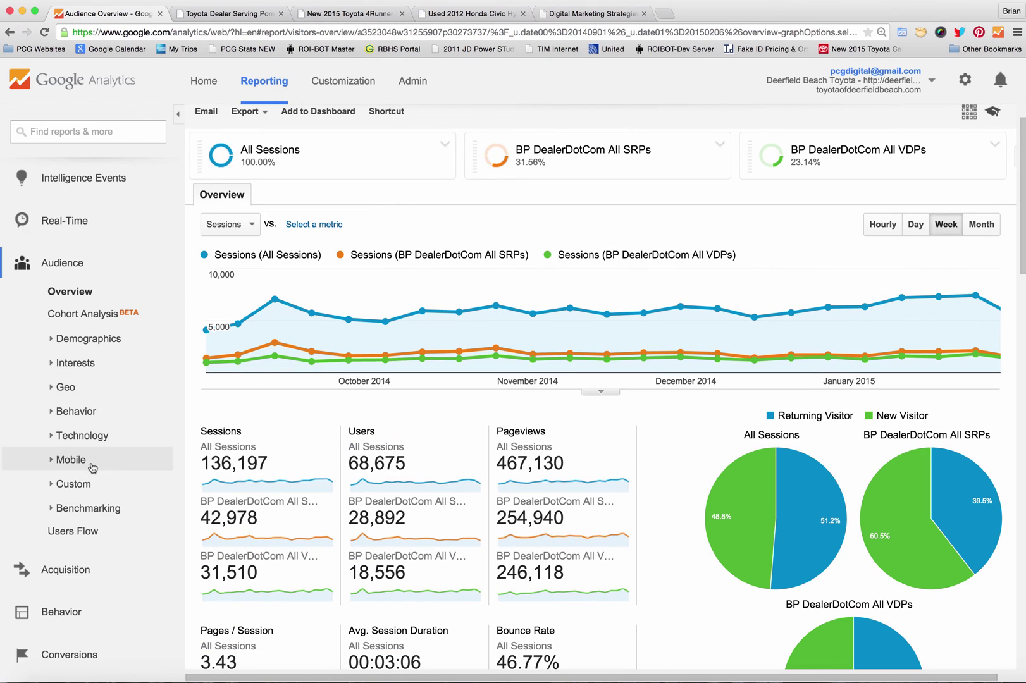
{"action": "left_click", "coordinate": [79, 572]}
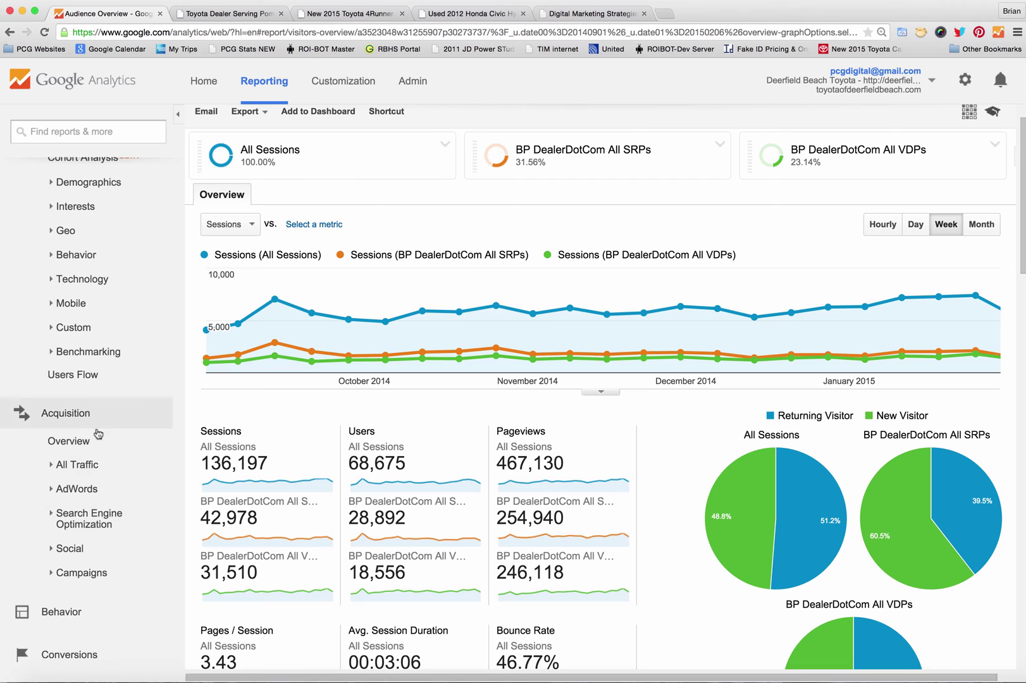
{"action": "left_click", "coordinate": [89, 493]}
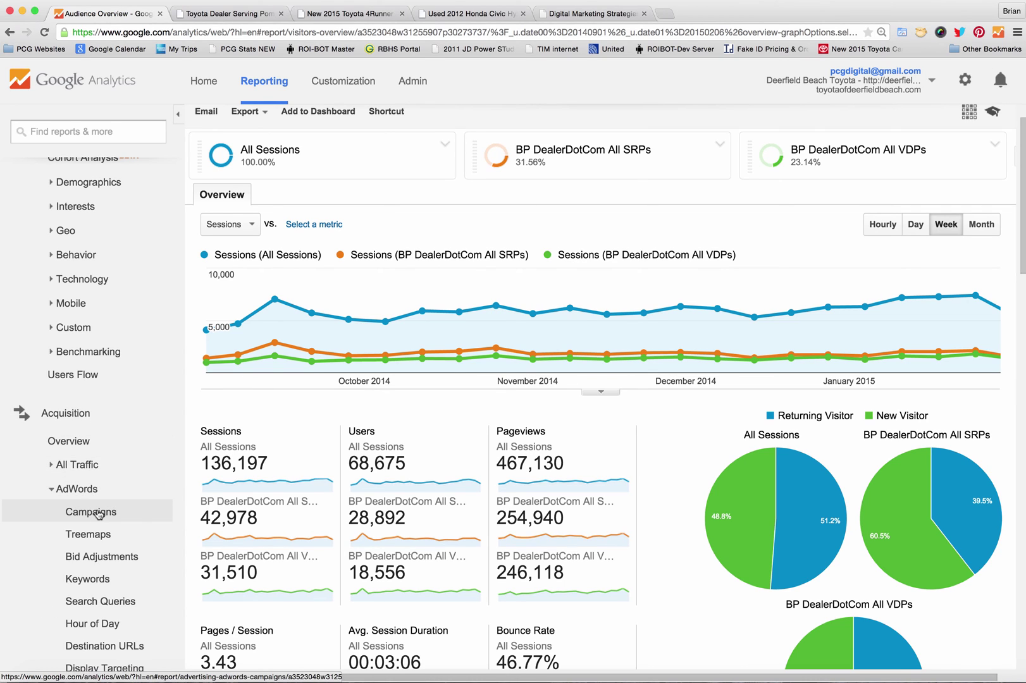
{"action": "left_click", "coordinate": [81, 465]}
{"action": "left_click", "coordinate": [89, 488]}
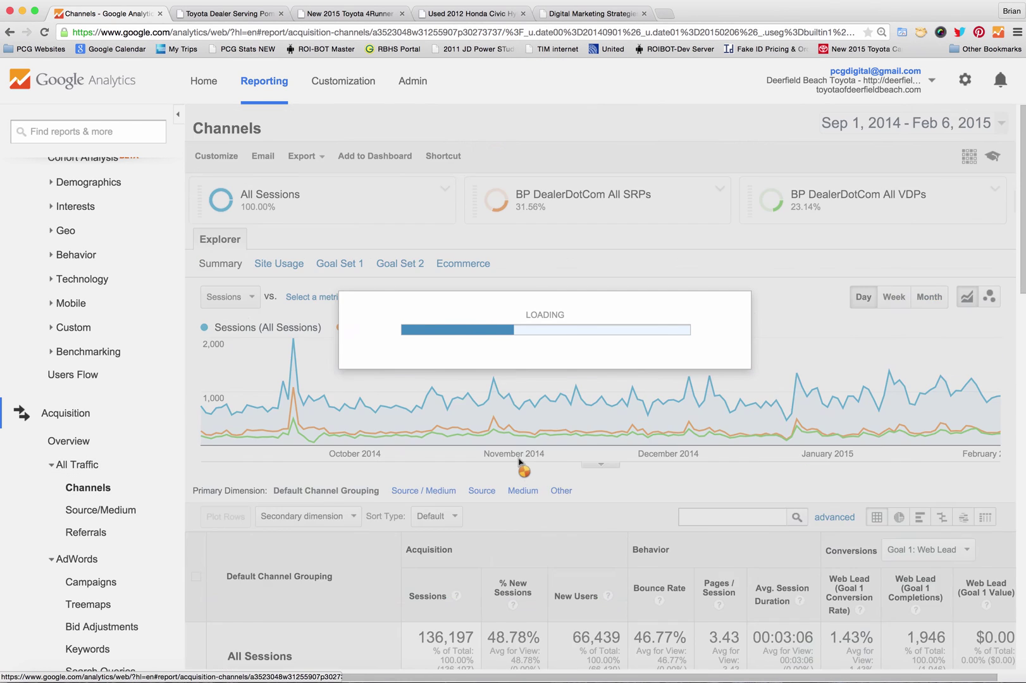
Step: Review the channel table, marking the 21,802 Paid Search SRP and 13,215 VDP sessions
{"action": "scroll", "coordinate": [464, 446], "scroll_direction": "down", "scroll_amount": 5}
{"action": "scroll", "coordinate": [443, 437], "scroll_direction": "down", "scroll_amount": 8}
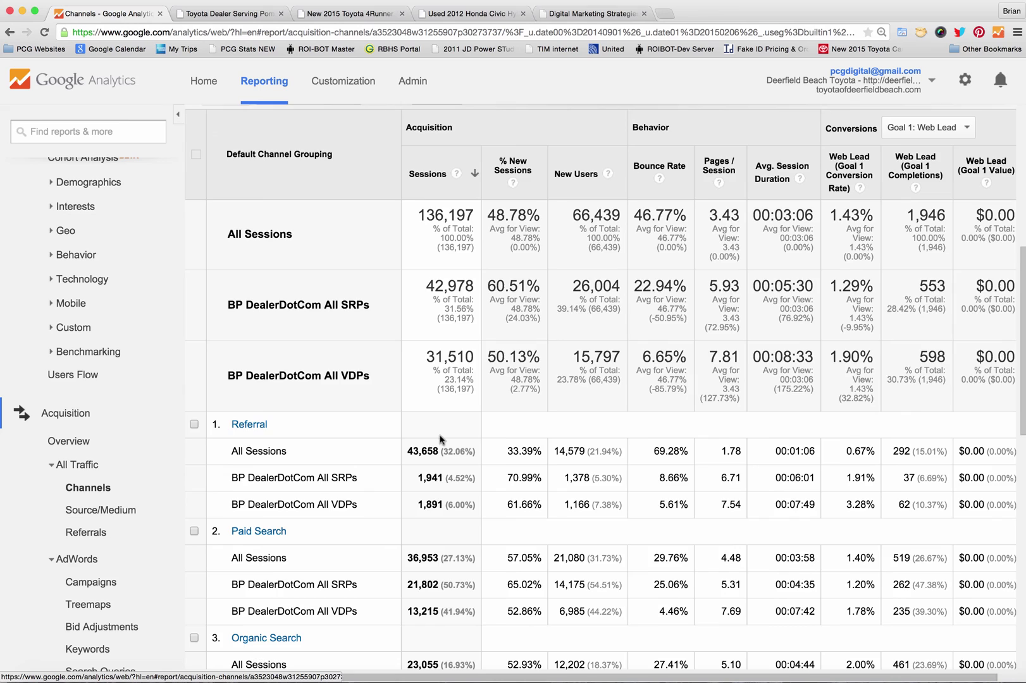
{"action": "scroll", "coordinate": [382, 380], "scroll_direction": "up", "scroll_amount": 1}
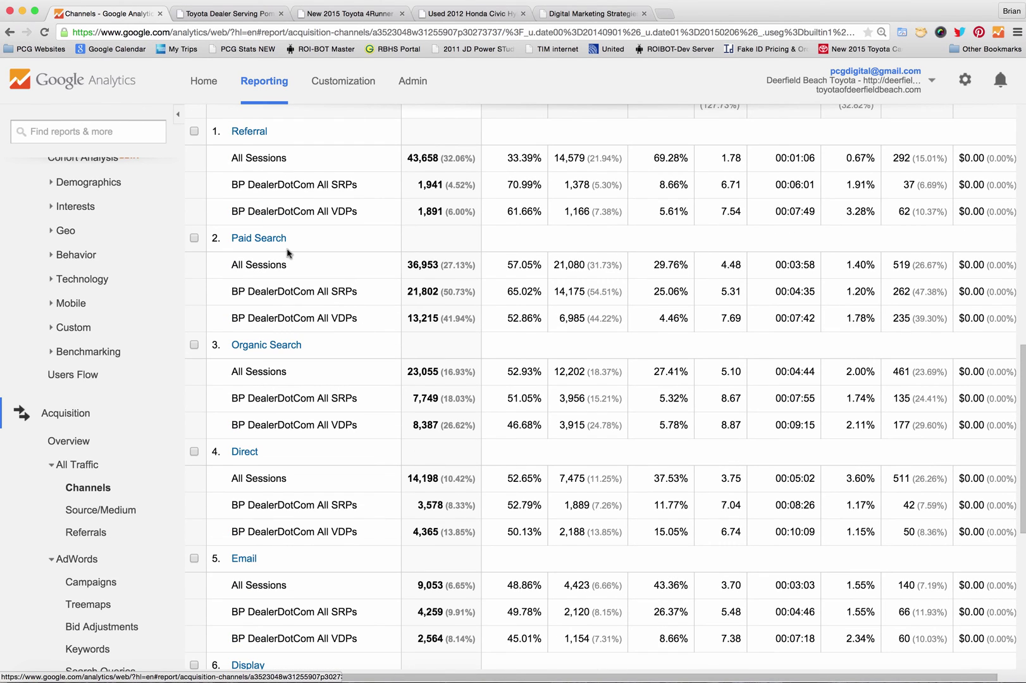
{"action": "left_click_drag", "start_coordinate": [406, 266], "coordinate": [436, 294]}
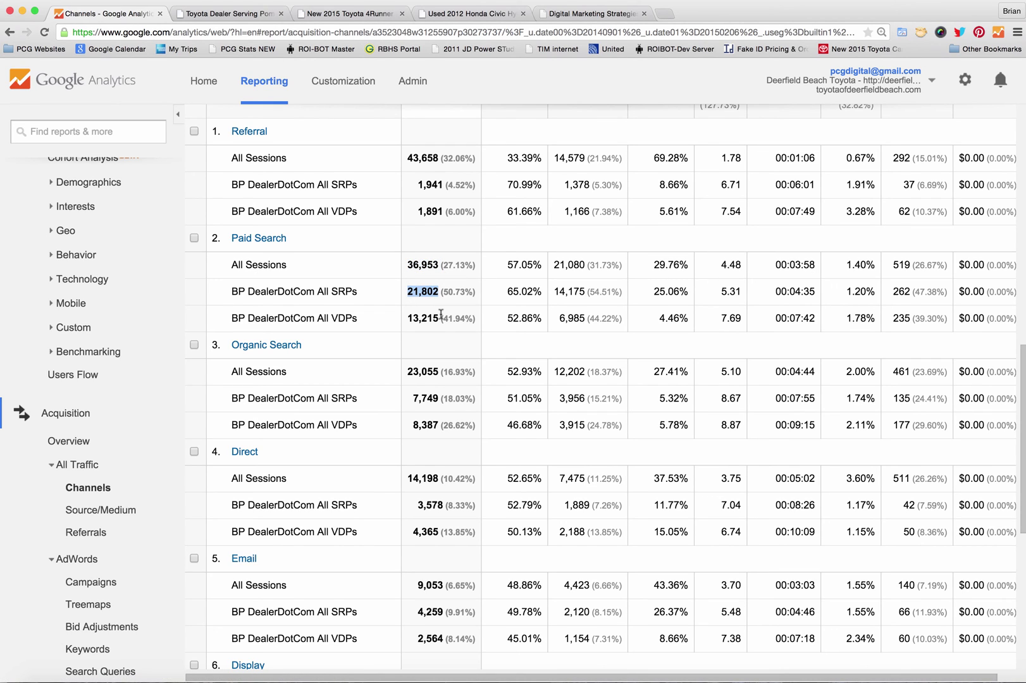
{"action": "left_click_drag", "start_coordinate": [408, 319], "coordinate": [434, 322]}
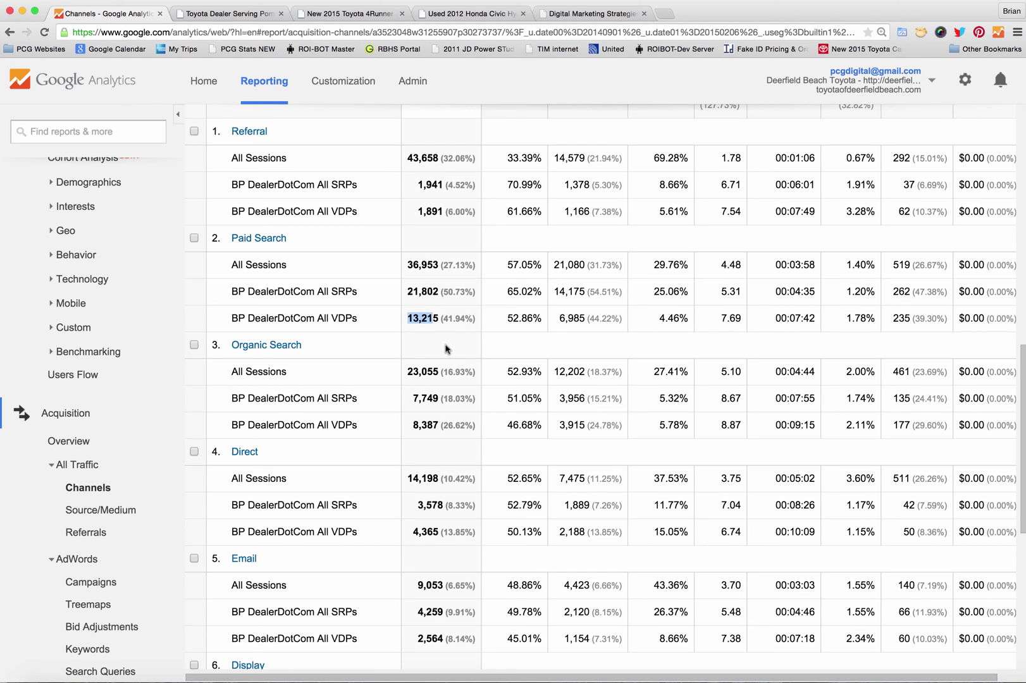
{"action": "scroll", "coordinate": [446, 345], "scroll_direction": "down", "scroll_amount": 1}
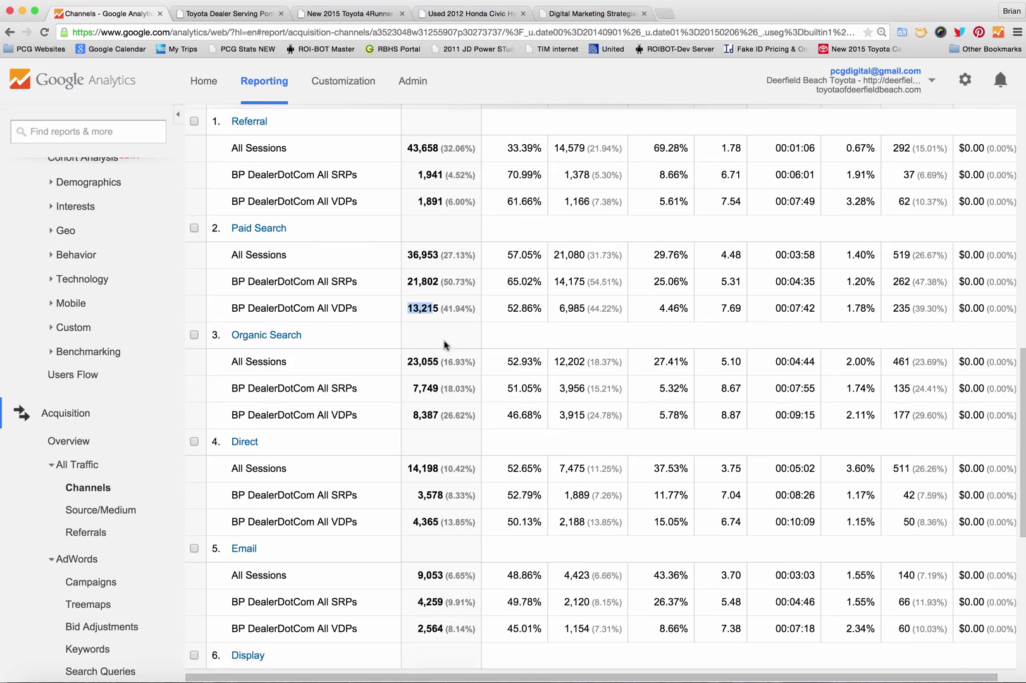
{"action": "left_click_drag", "start_coordinate": [408, 347], "coordinate": [439, 398]}
{"action": "scroll", "coordinate": [372, 345], "scroll_direction": "down", "scroll_amount": 1}
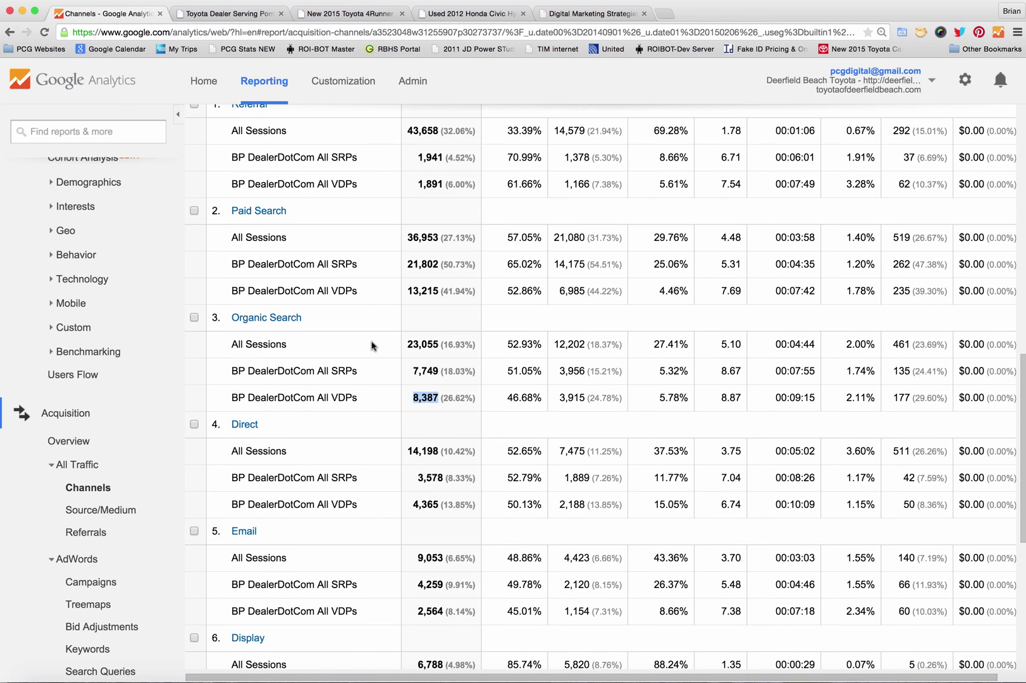
{"action": "scroll", "coordinate": [372, 345], "scroll_direction": "down", "scroll_amount": 5}
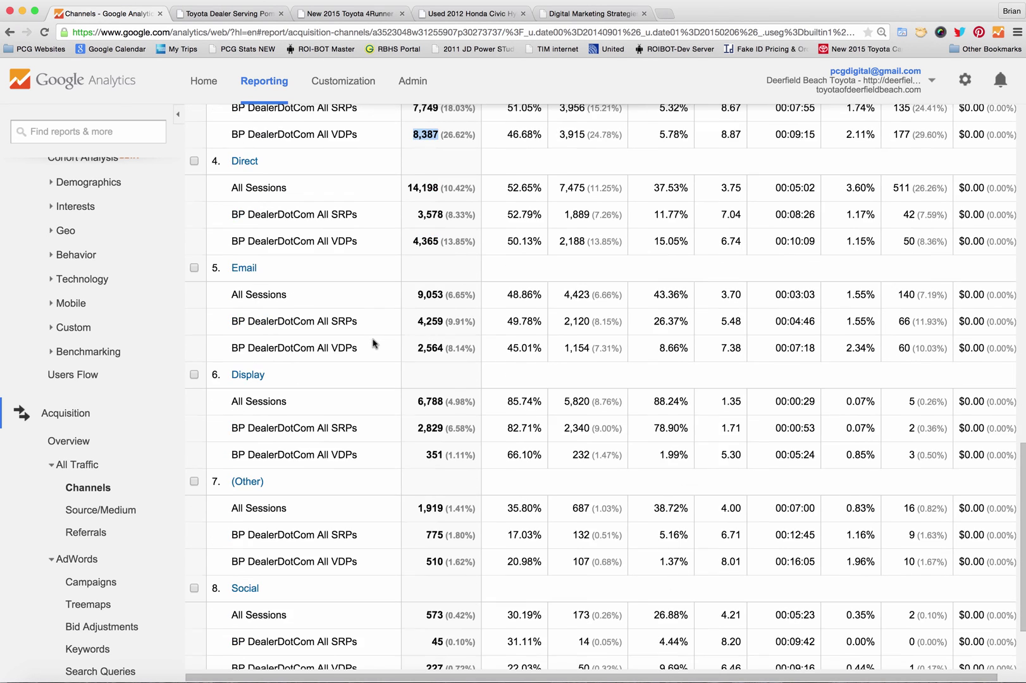
{"action": "scroll", "coordinate": [373, 343], "scroll_direction": "down", "scroll_amount": 2}
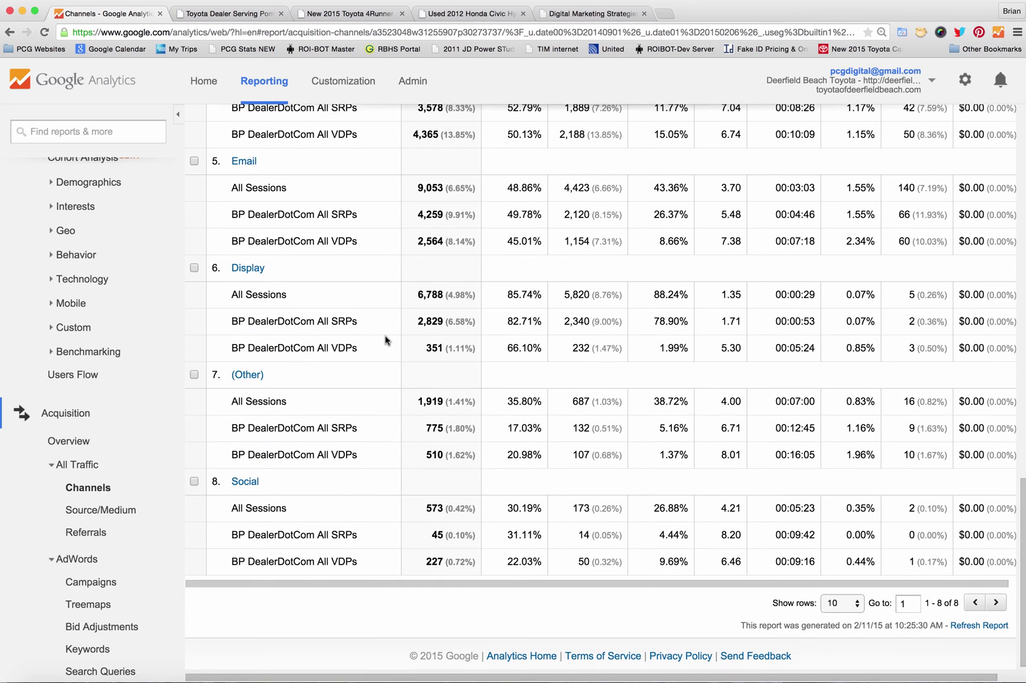
{"action": "scroll", "coordinate": [387, 341], "scroll_direction": "up", "scroll_amount": 4}
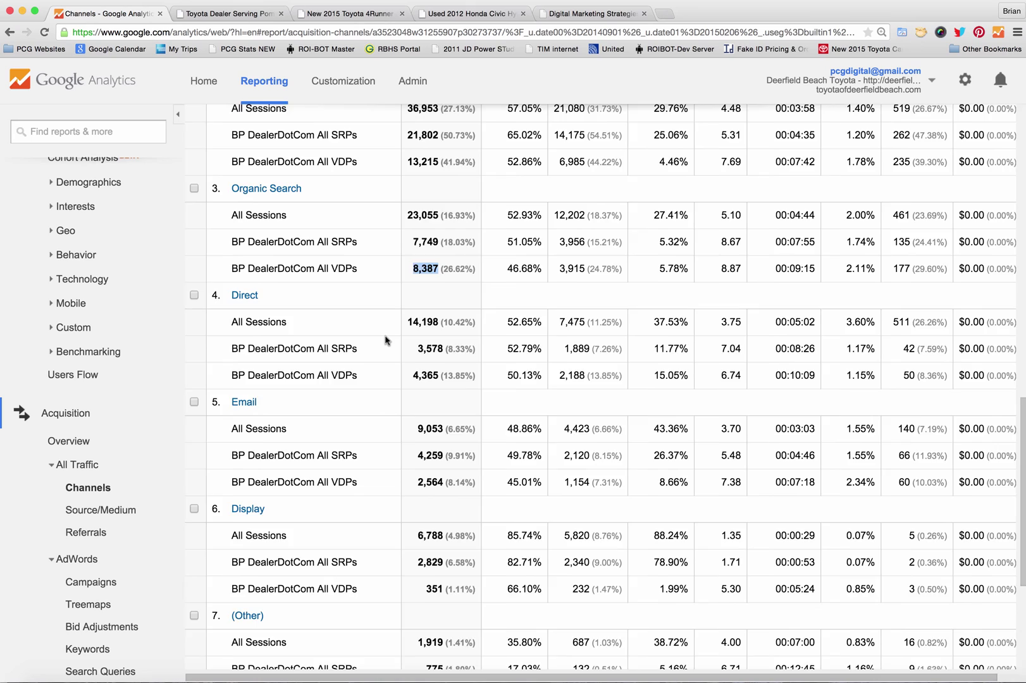
{"action": "scroll", "coordinate": [385, 340], "scroll_direction": "up", "scroll_amount": 10}
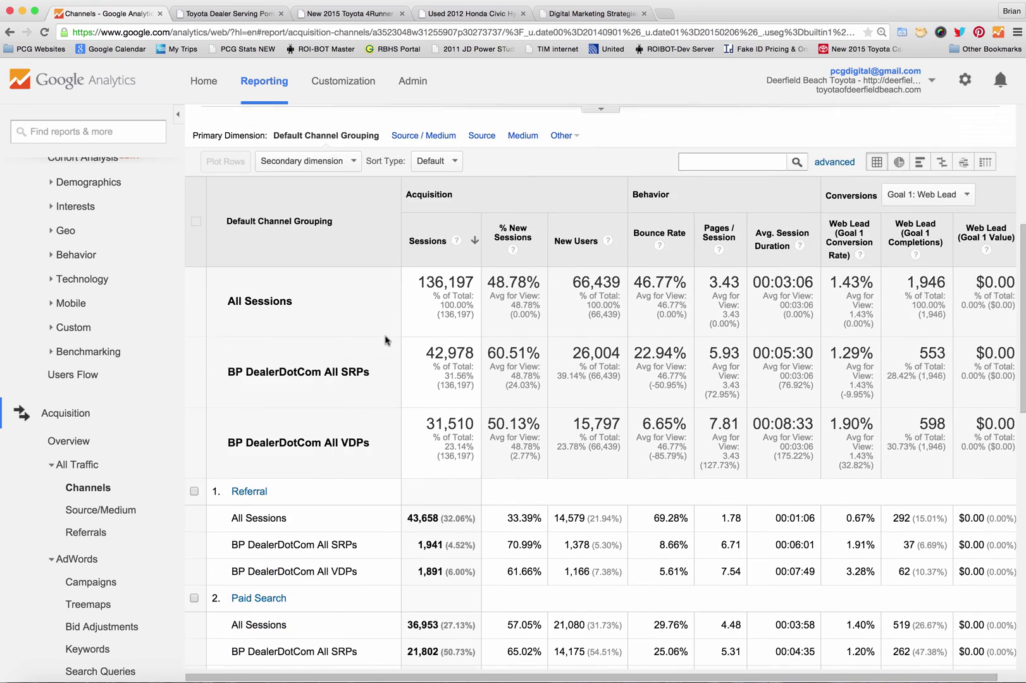
{"action": "scroll", "coordinate": [386, 340], "scroll_direction": "up", "scroll_amount": 7}
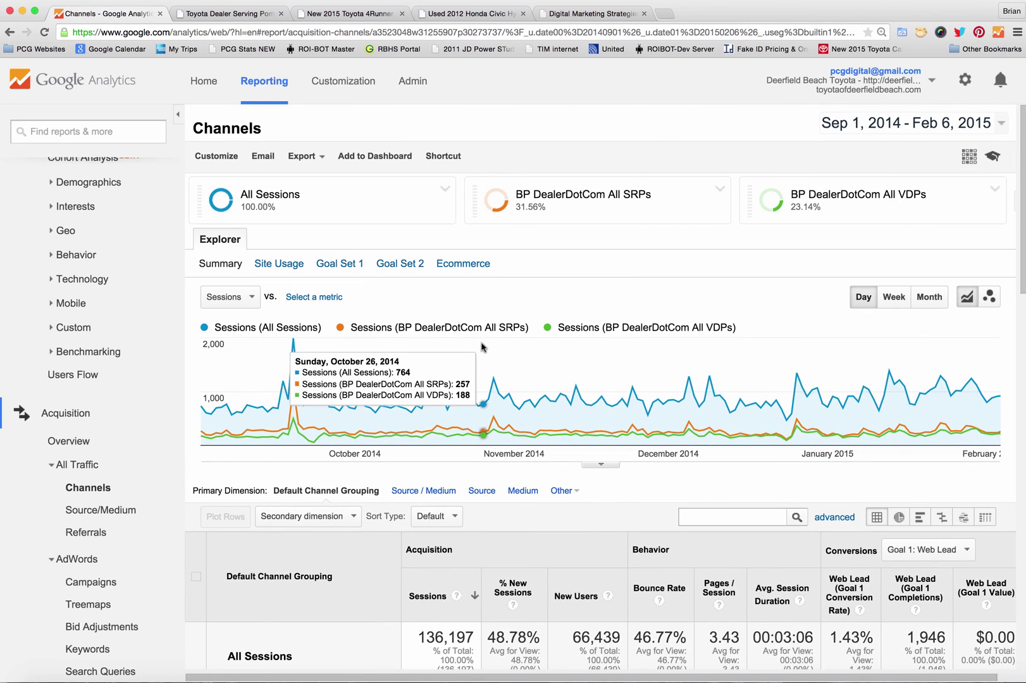
Step: Switch the Channels sessions chart to weekly intervals
{"action": "left_click", "coordinate": [894, 298]}
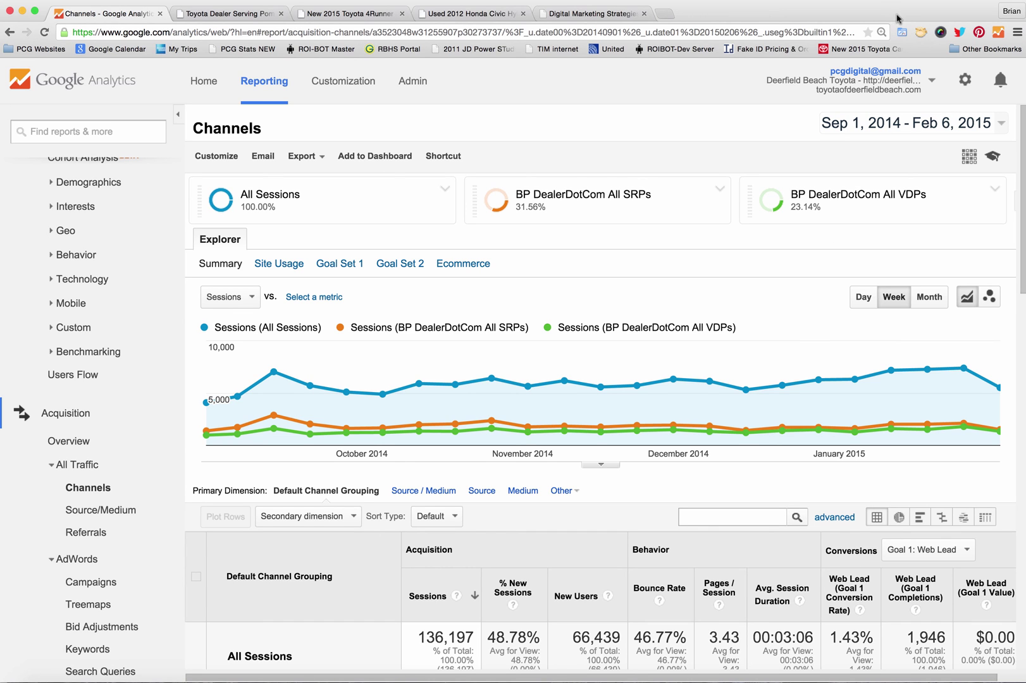
{"action": "left_click", "coordinate": [582, 16]}
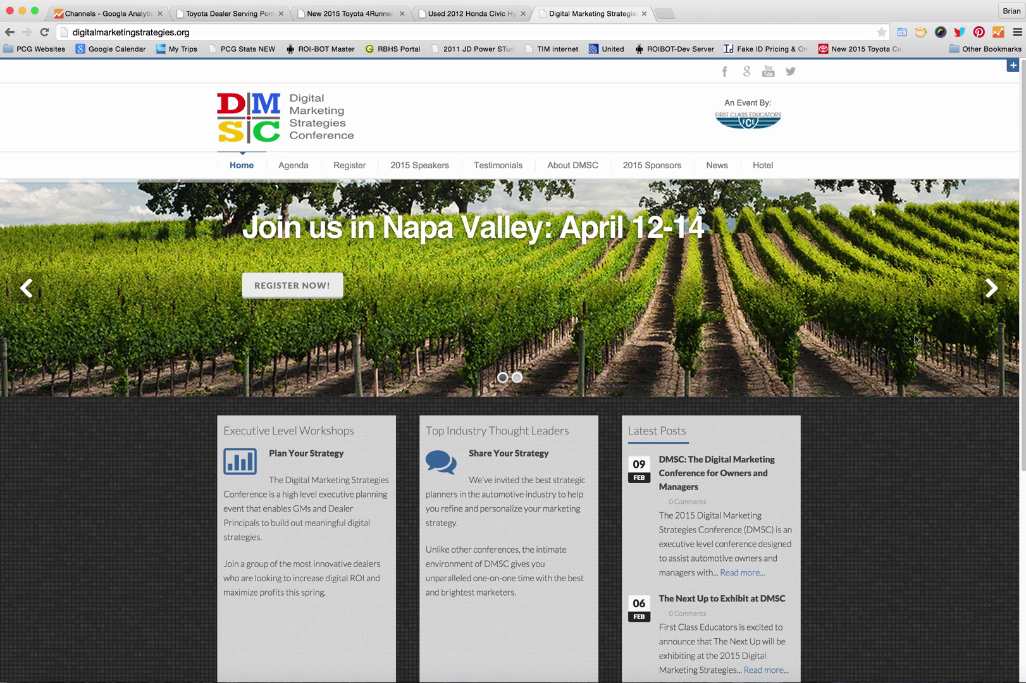
{"action": "left_click", "coordinate": [415, 166]}
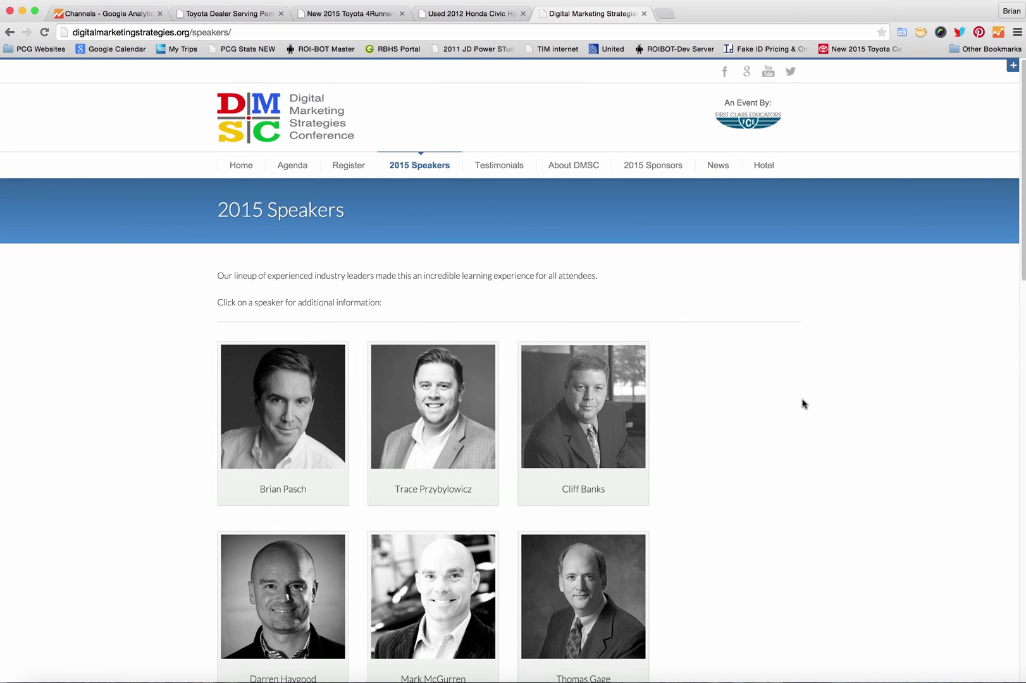
{"action": "scroll", "coordinate": [800, 402], "scroll_direction": "down", "scroll_amount": 3}
{"action": "scroll", "coordinate": [798, 401], "scroll_direction": "down", "scroll_amount": 10}
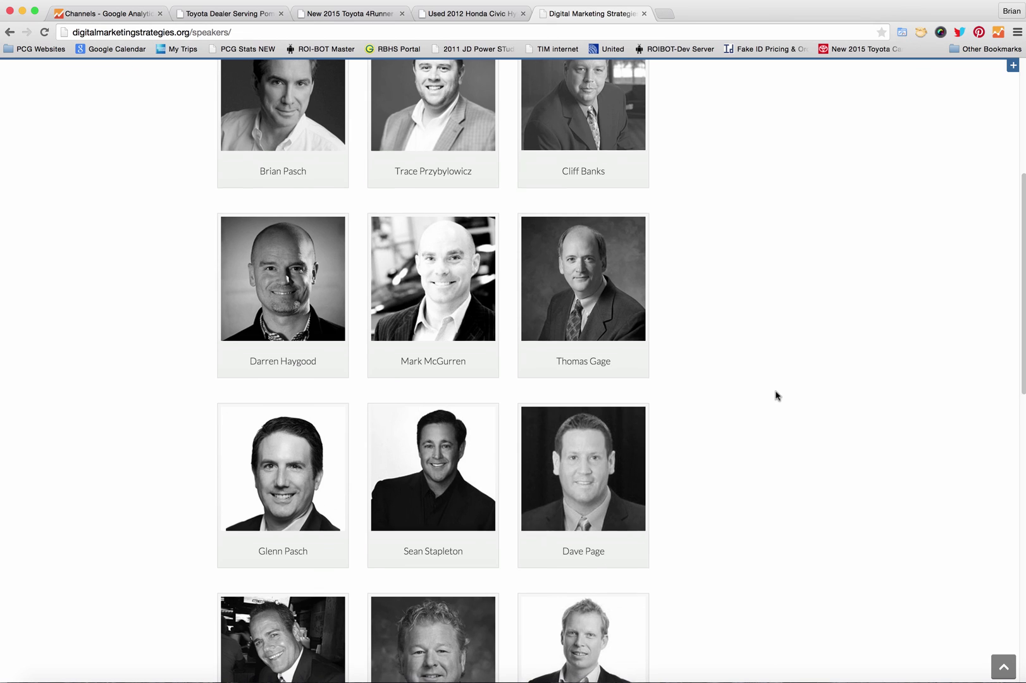
{"action": "scroll", "coordinate": [773, 396], "scroll_direction": "down", "scroll_amount": 15}
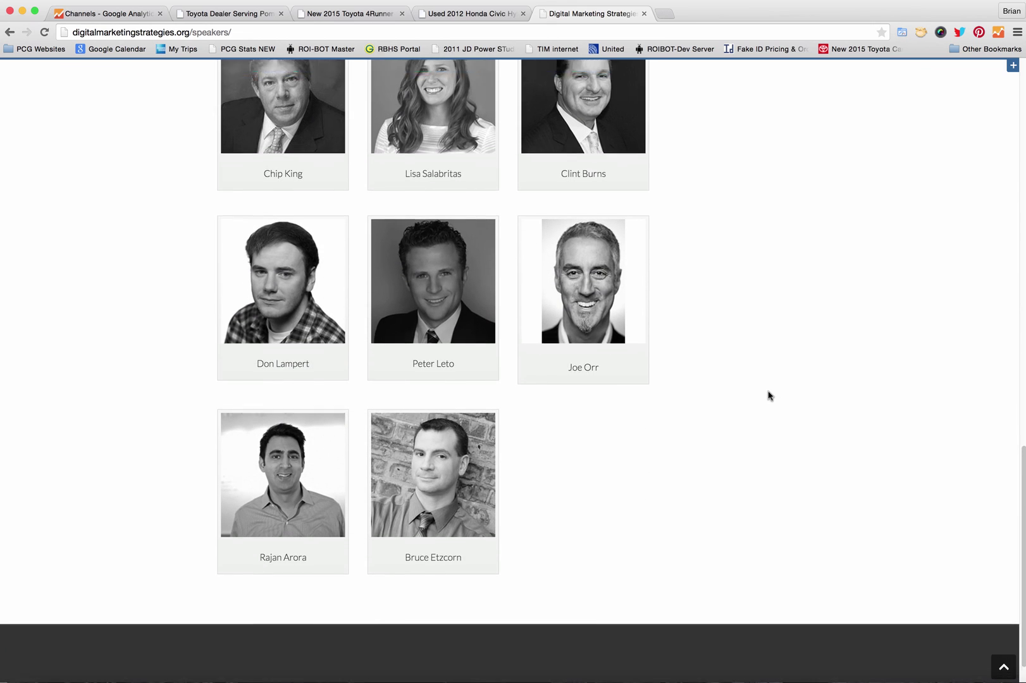
{"action": "scroll", "coordinate": [768, 395], "scroll_direction": "up", "scroll_amount": 20}
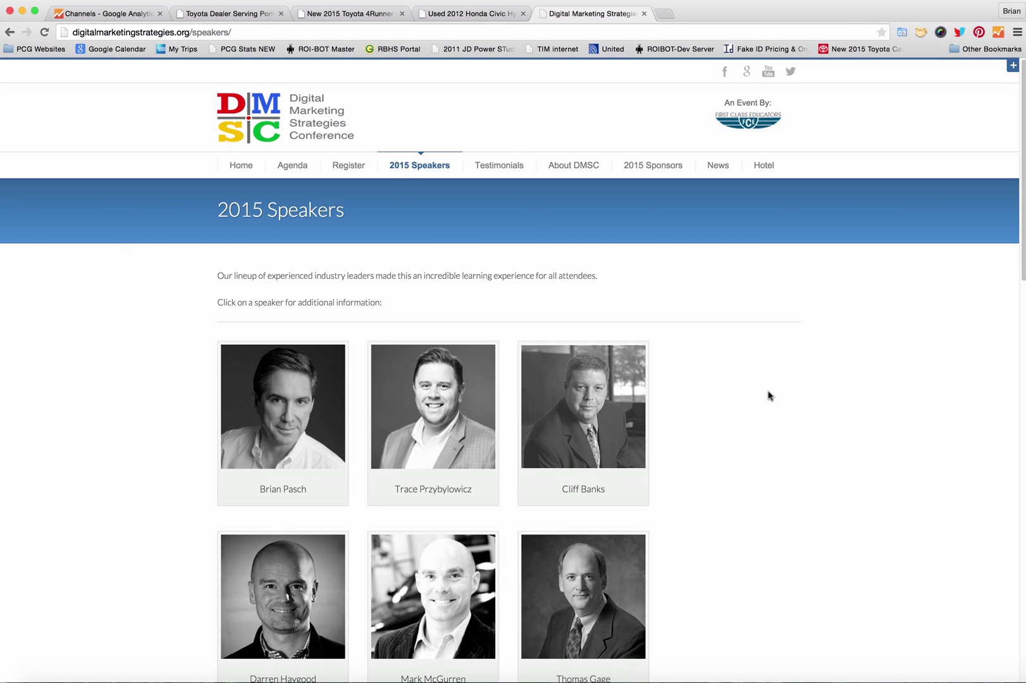
{"action": "left_click", "coordinate": [246, 167]}
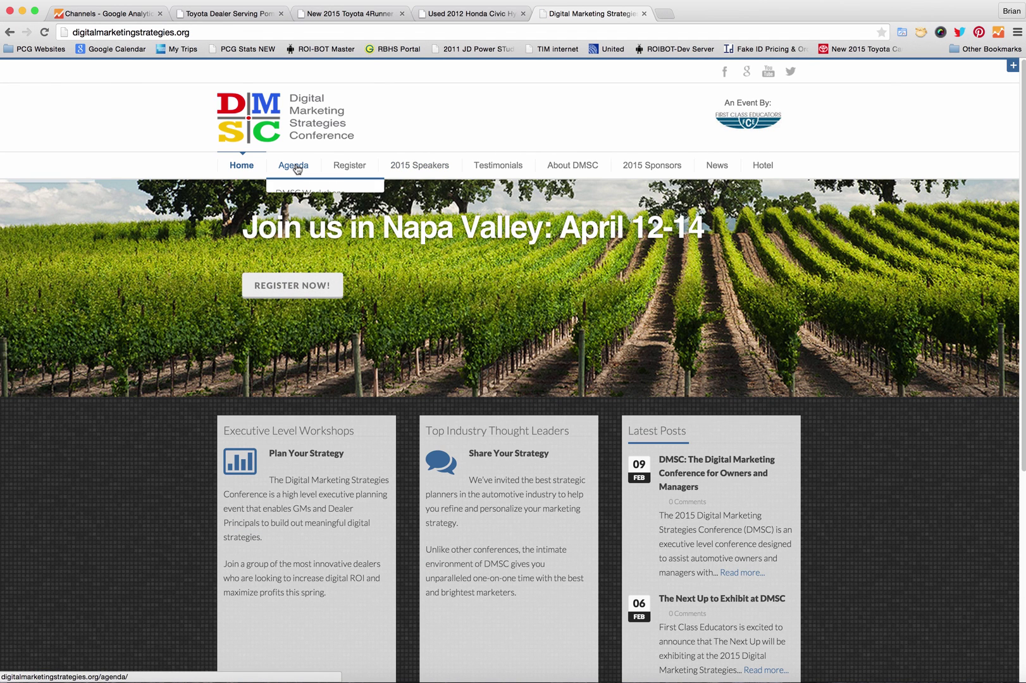
{"action": "left_click", "coordinate": [294, 167]}
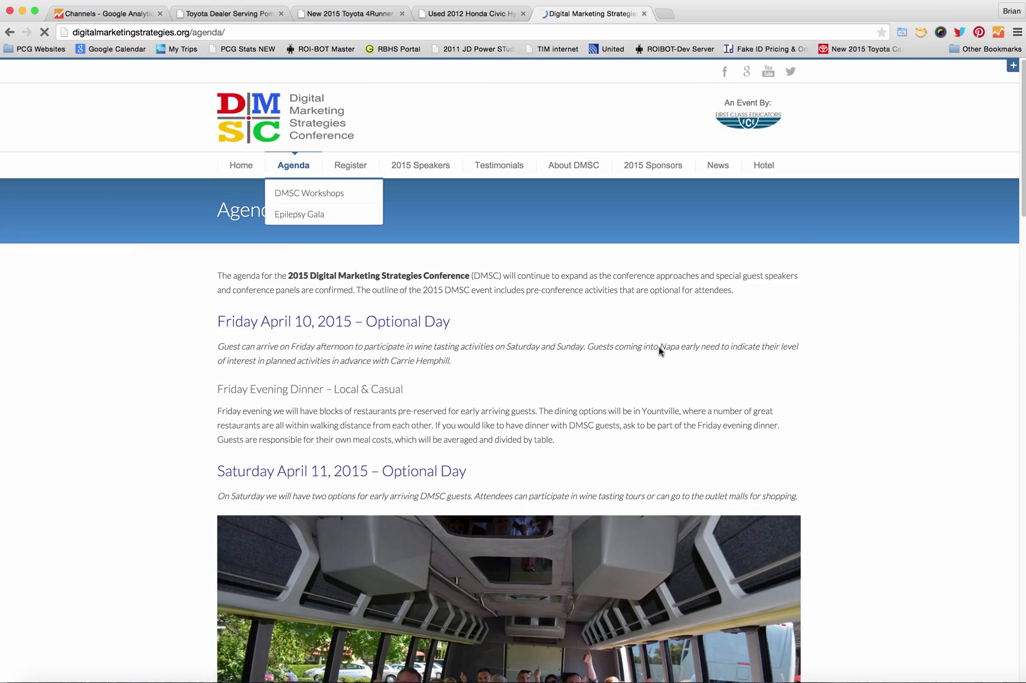
{"action": "scroll", "coordinate": [859, 440], "scroll_direction": "down", "scroll_amount": 15}
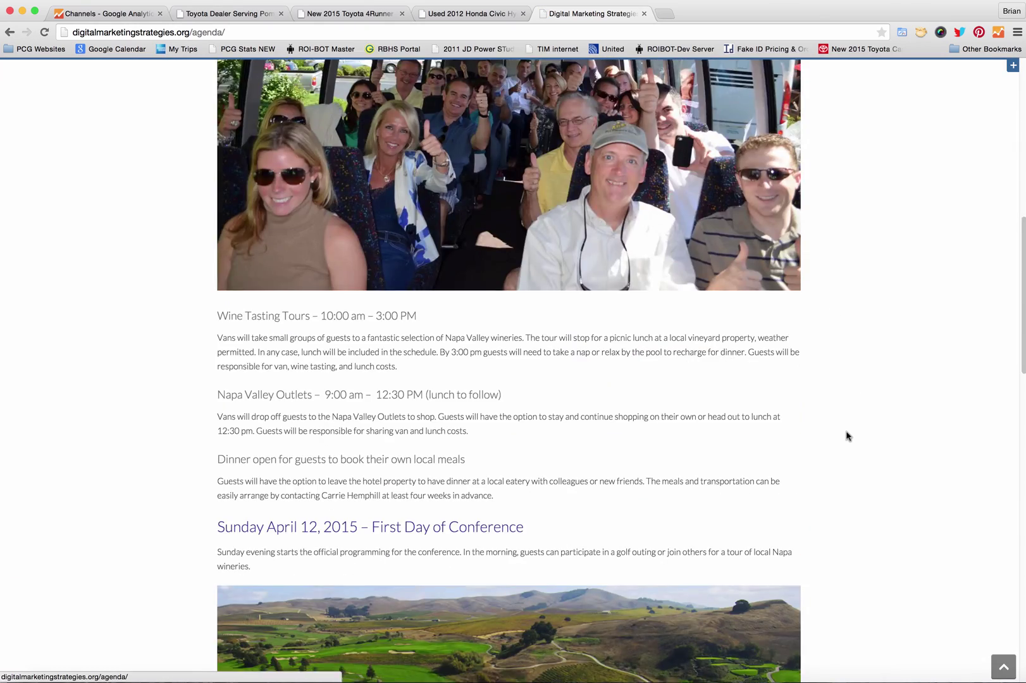
{"action": "scroll", "coordinate": [848, 437], "scroll_direction": "down", "scroll_amount": 9}
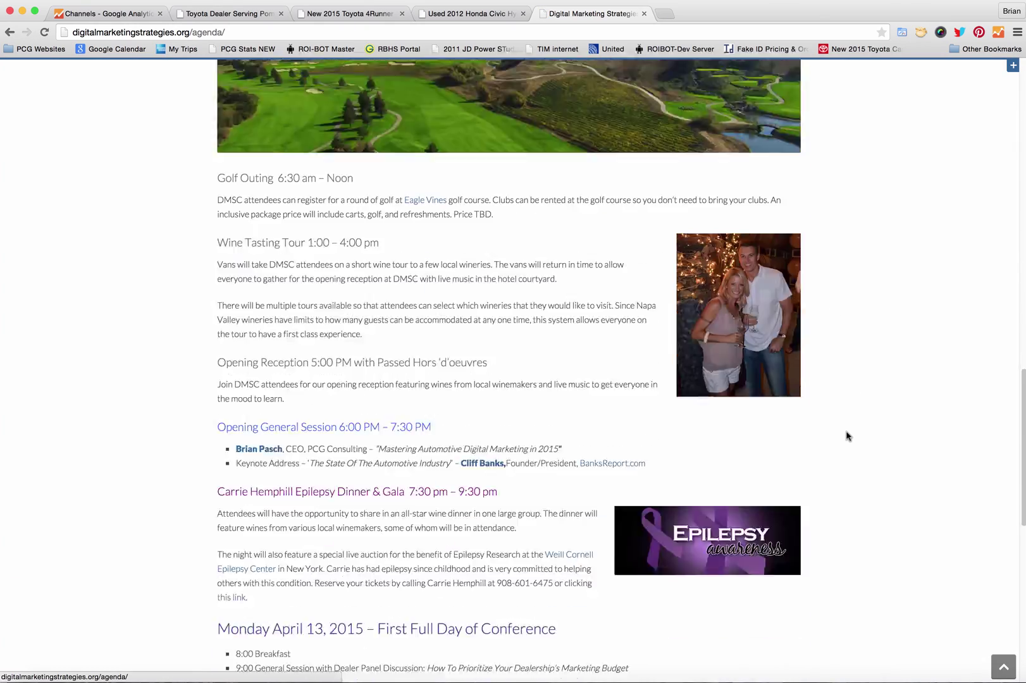
{"action": "scroll", "coordinate": [848, 437], "scroll_direction": "up", "scroll_amount": 20}
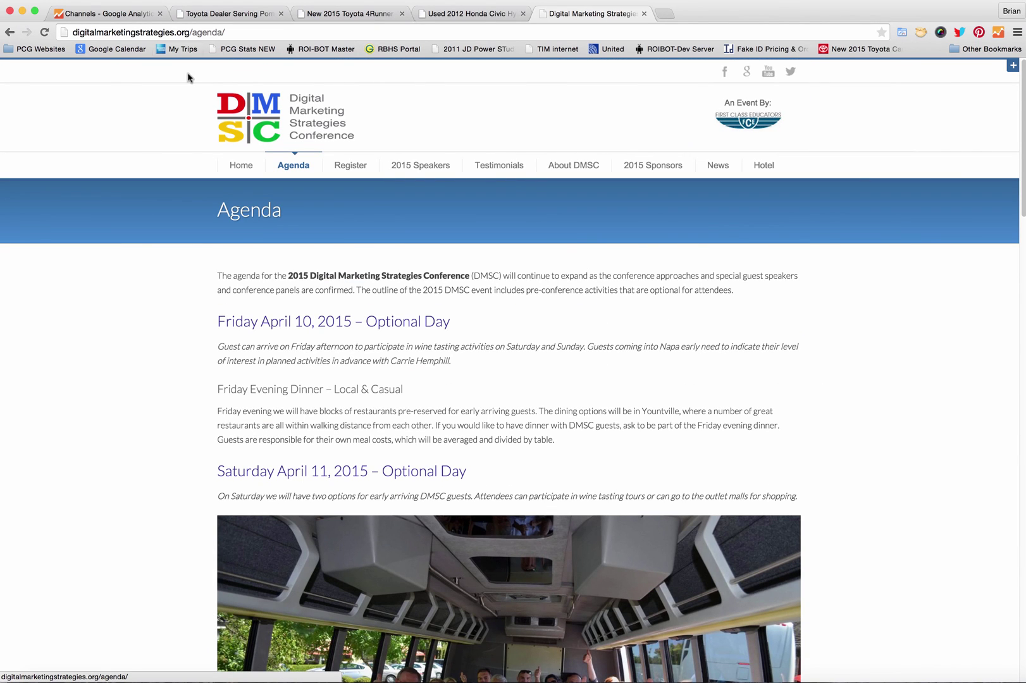
{"action": "left_click", "coordinate": [108, 13]}
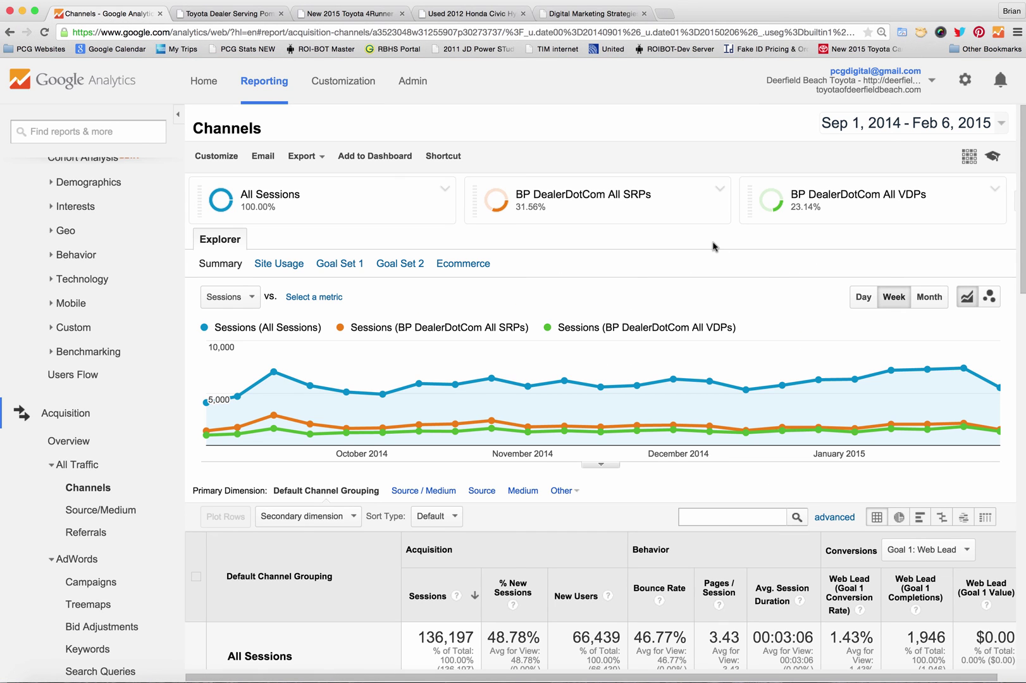